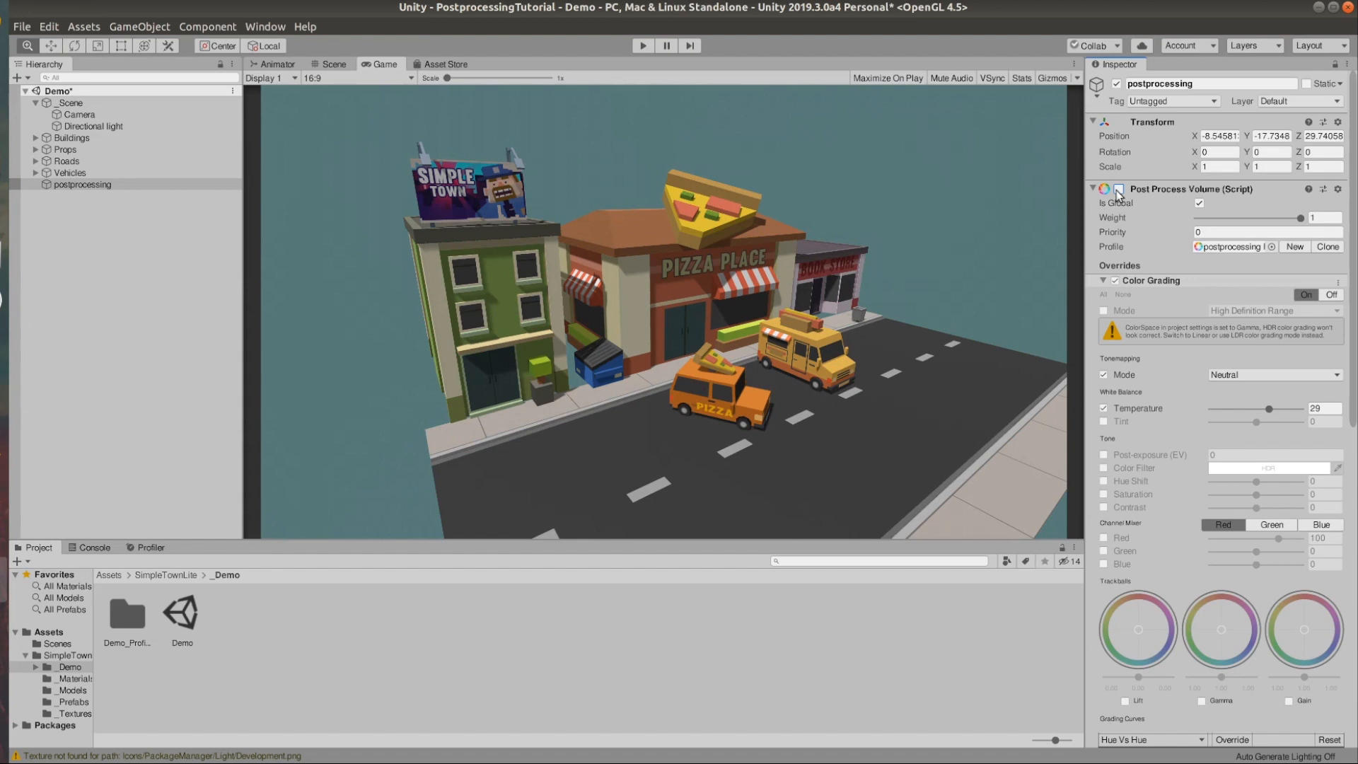
Toggle the Post Process Volume on the postprocessing object to compare the scene with and without effects.
left_click(1118, 190)
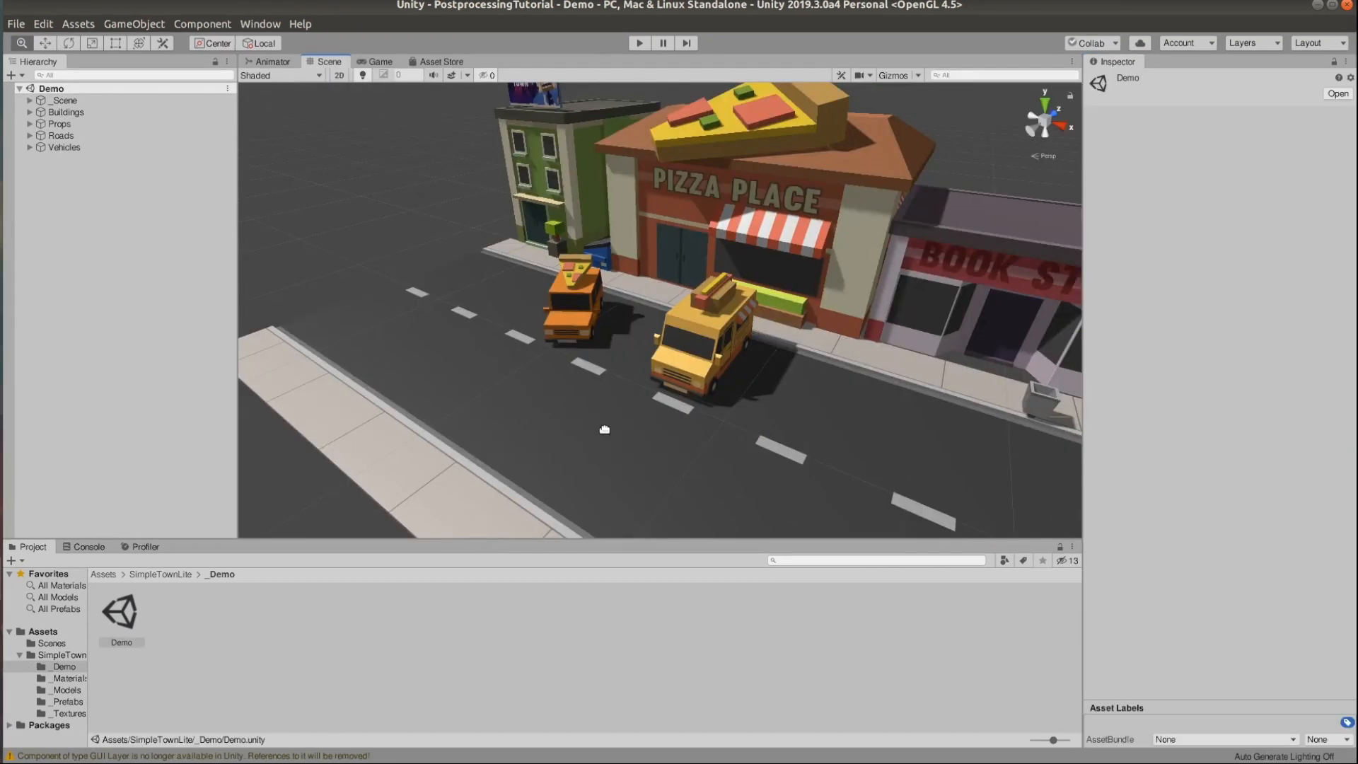
Install the Post Processing package, version 2.1.7, through the Package Manager.
right_click_drag(607, 425, 642, 421)
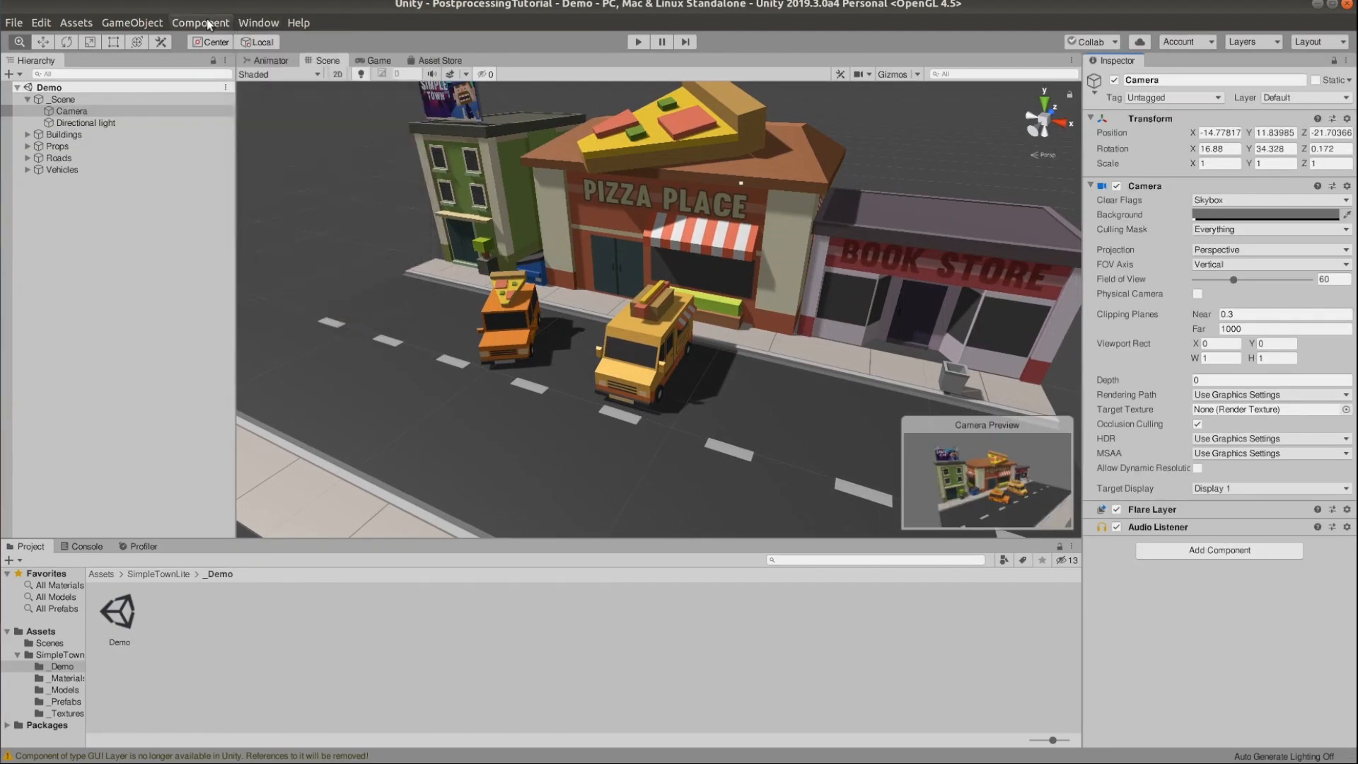
left_click(260, 24)
left_click(300, 114)
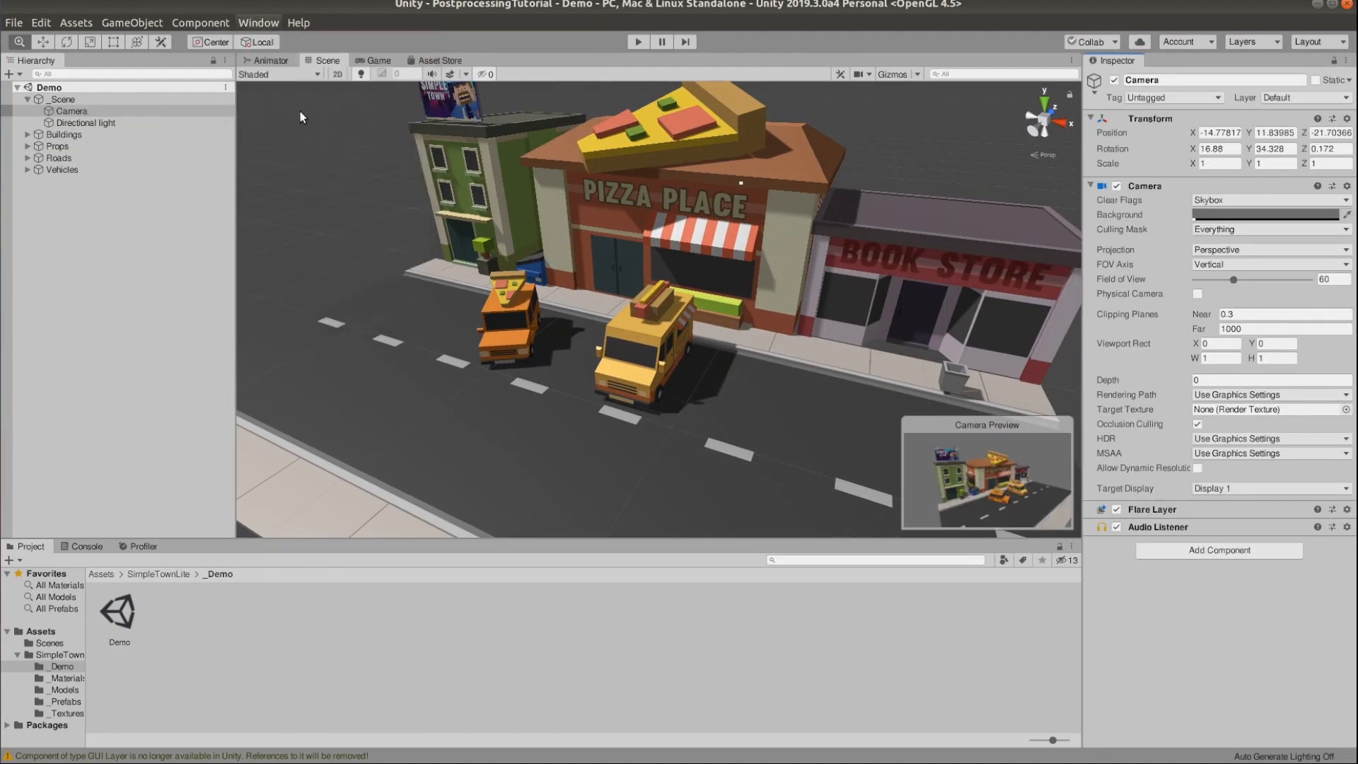
left_click(304, 55)
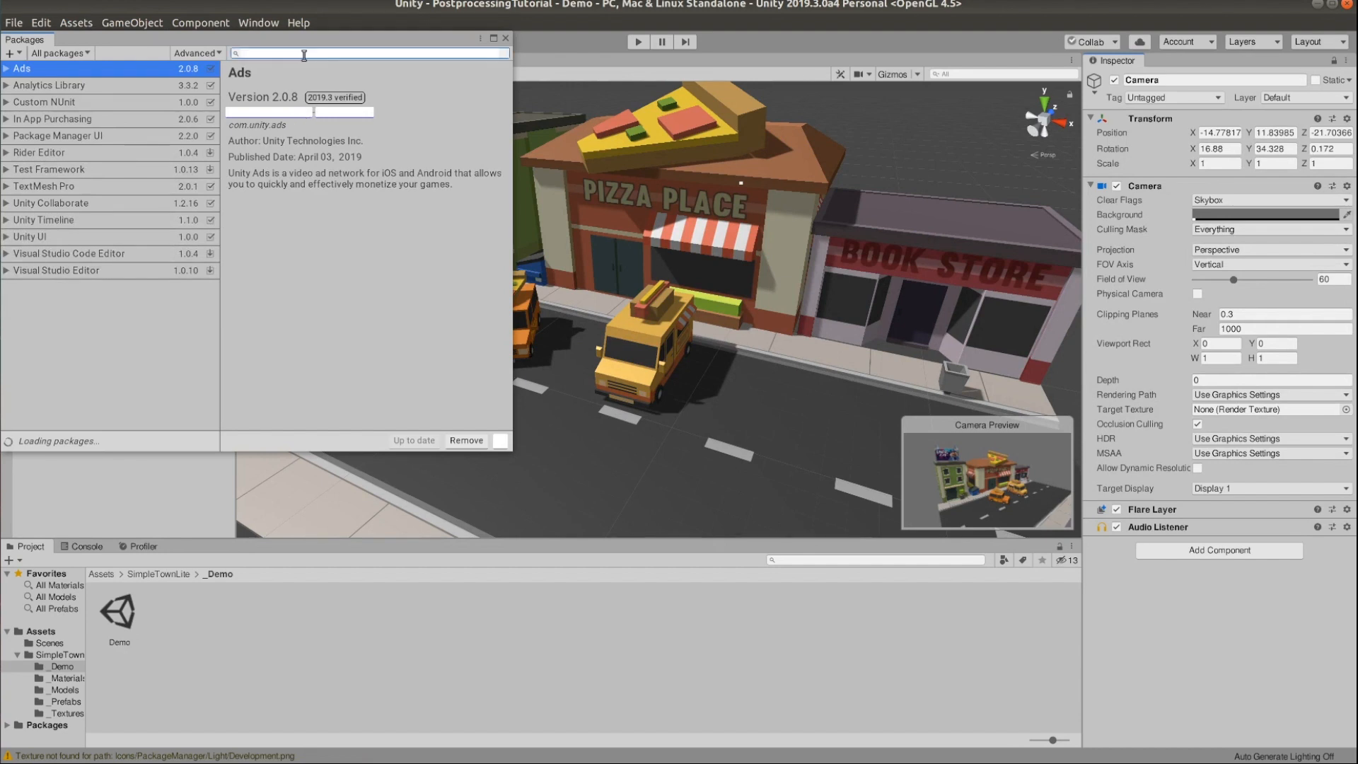
type("post")
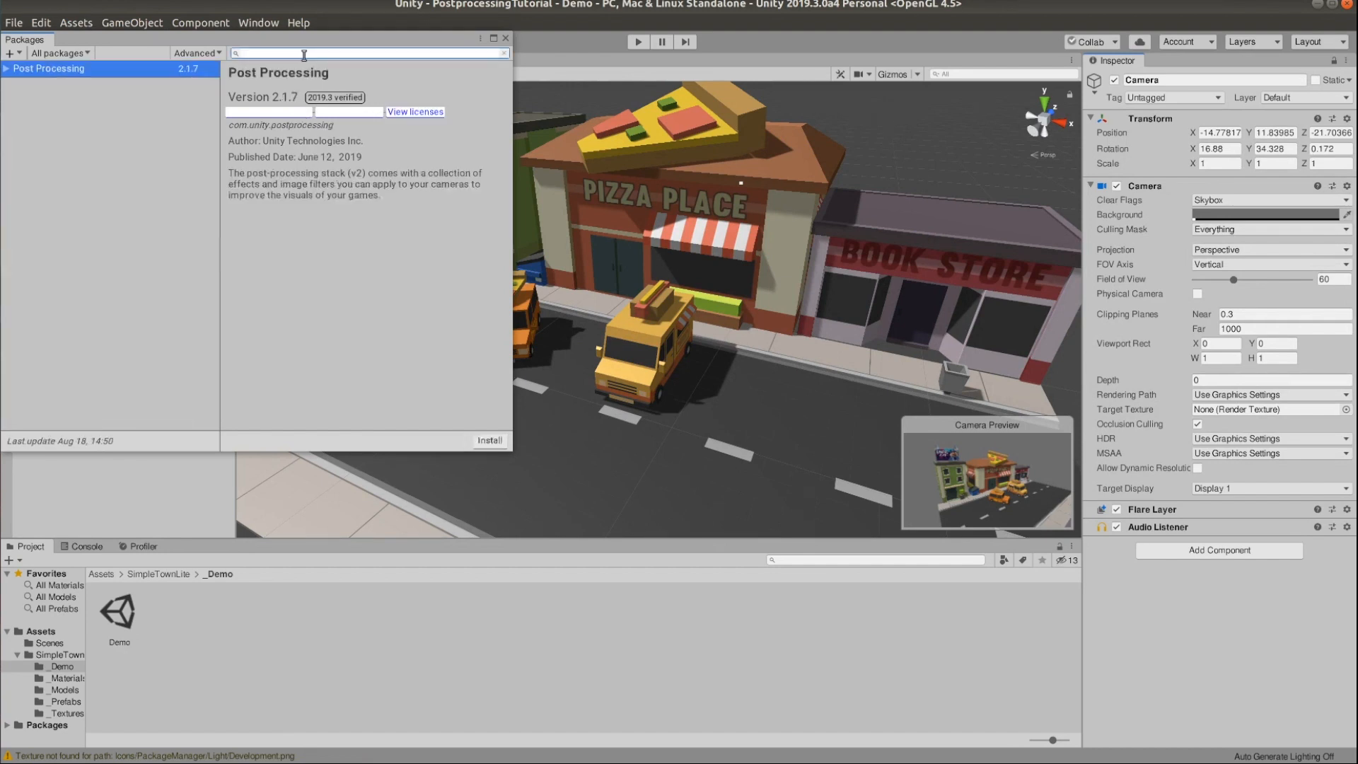
left_click(490, 440)
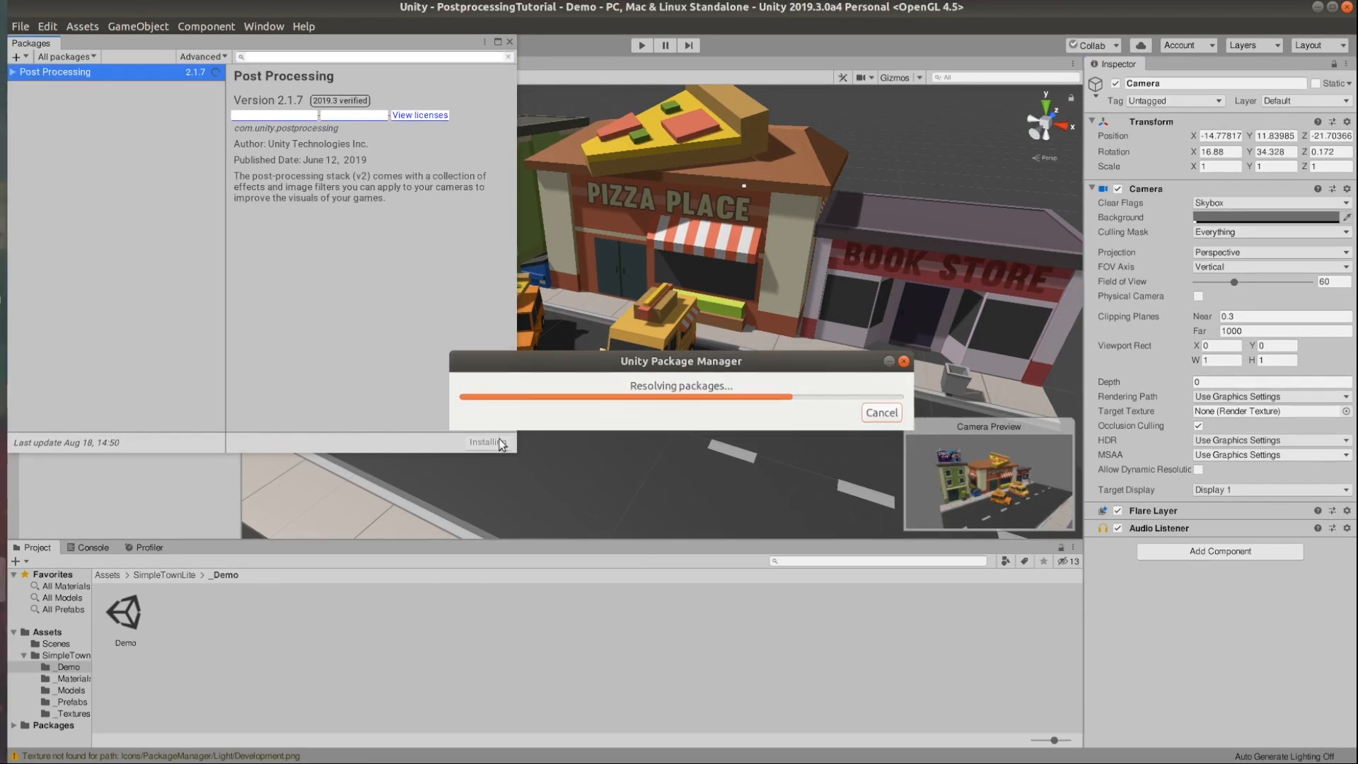
left_click(509, 42)
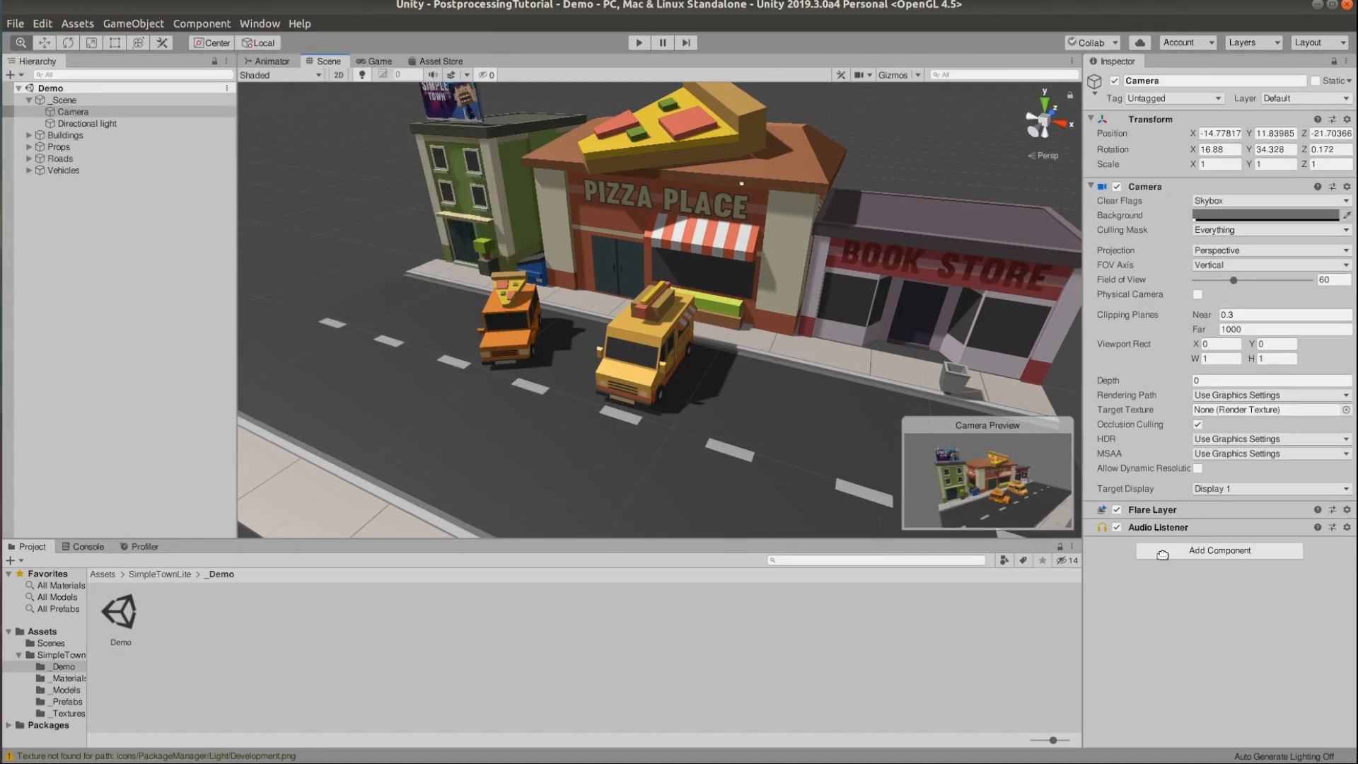
Add a Post-process Layer component to the scene's Camera.
left_click(1219, 552)
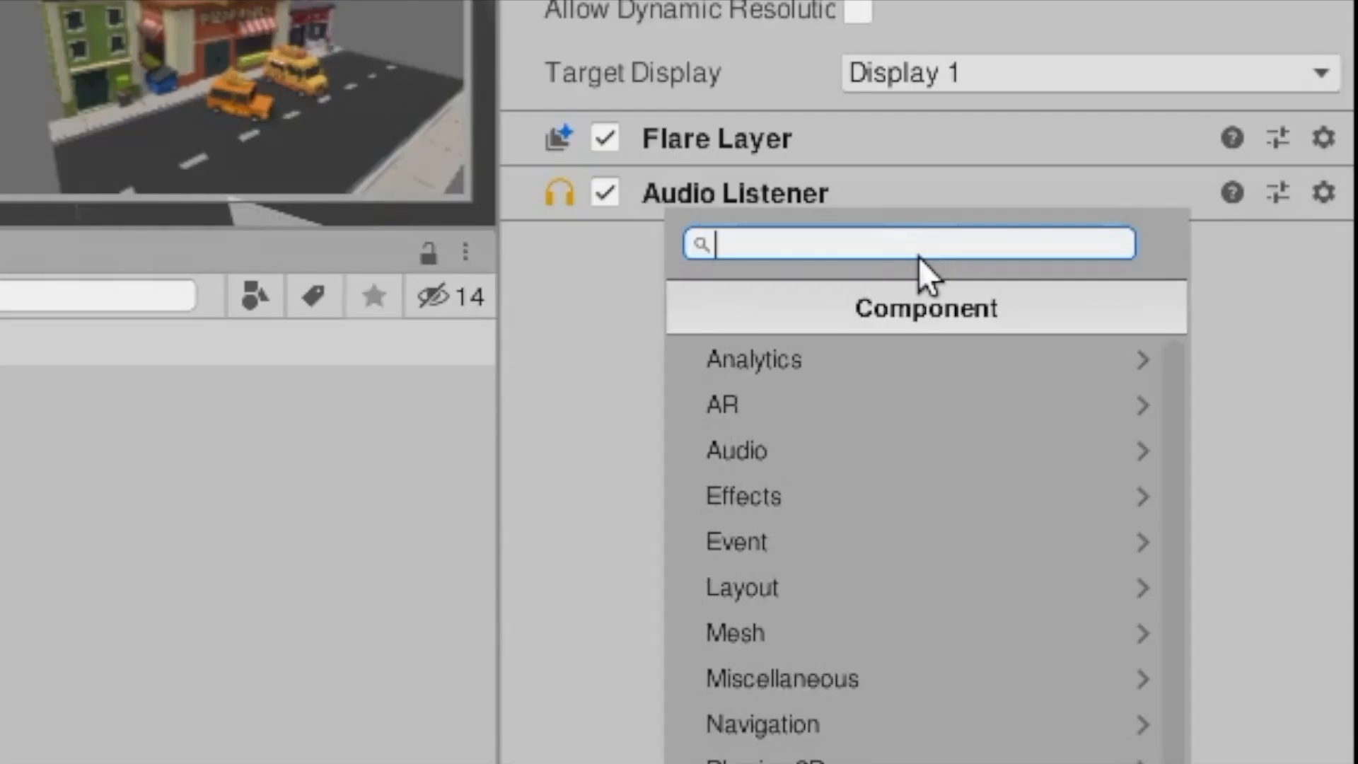
type("post")
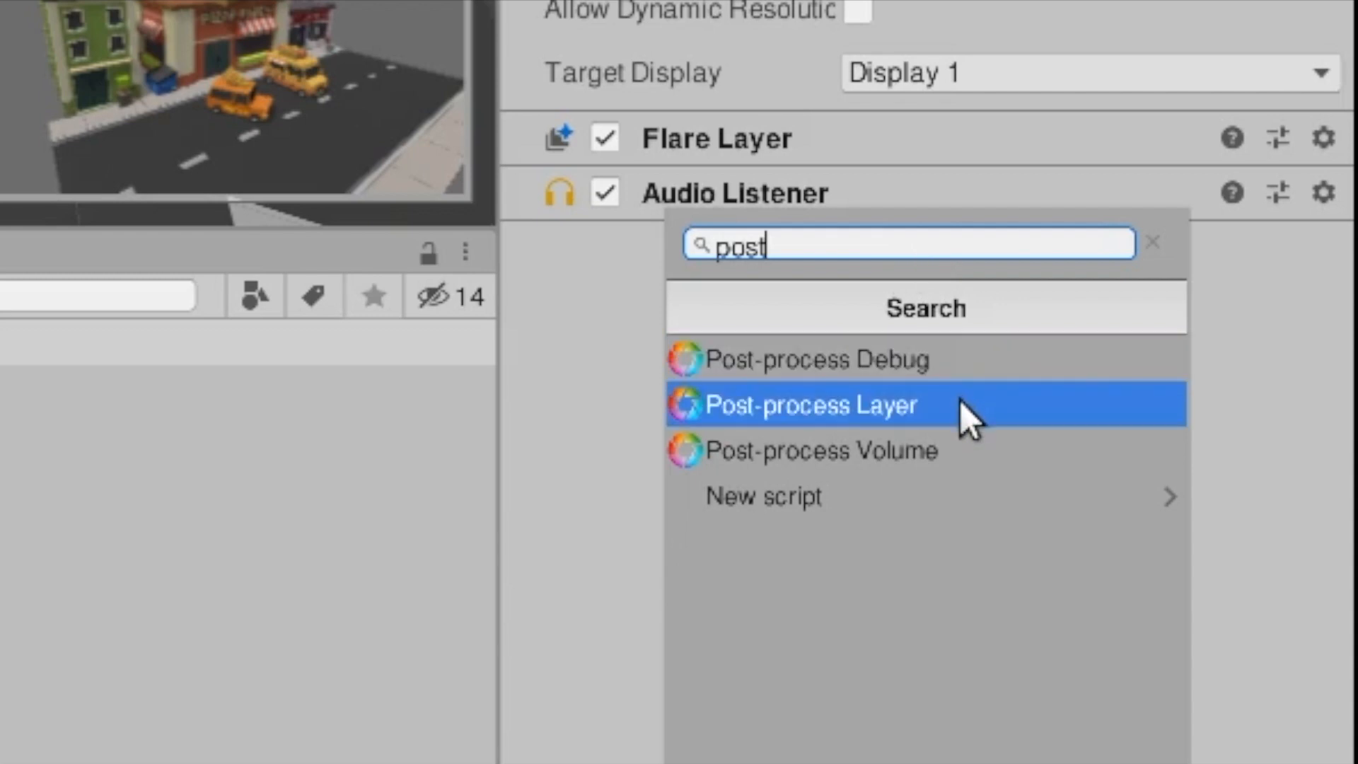
left_click(960, 405)
Create an empty object at the root of the Demo scene and name it postprocessing.
right_click(115, 221)
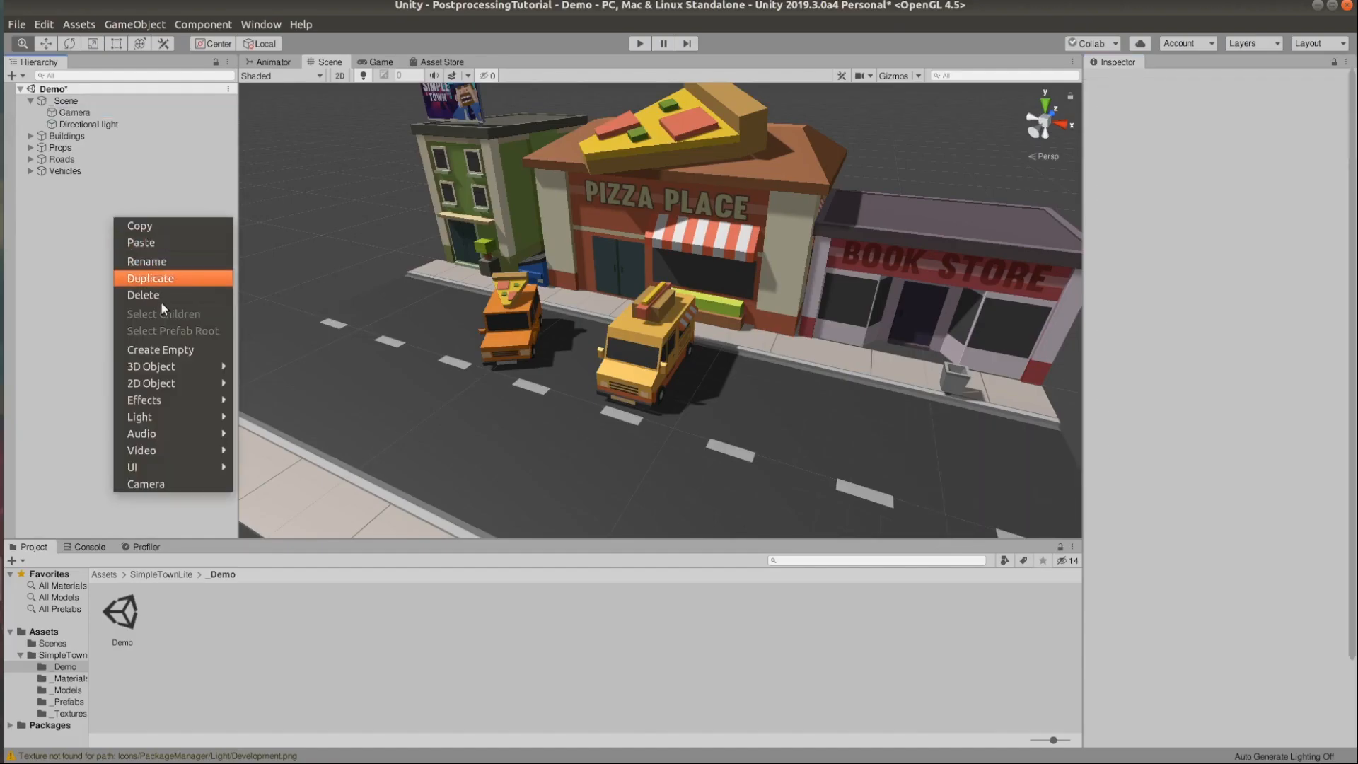
left_click(176, 349)
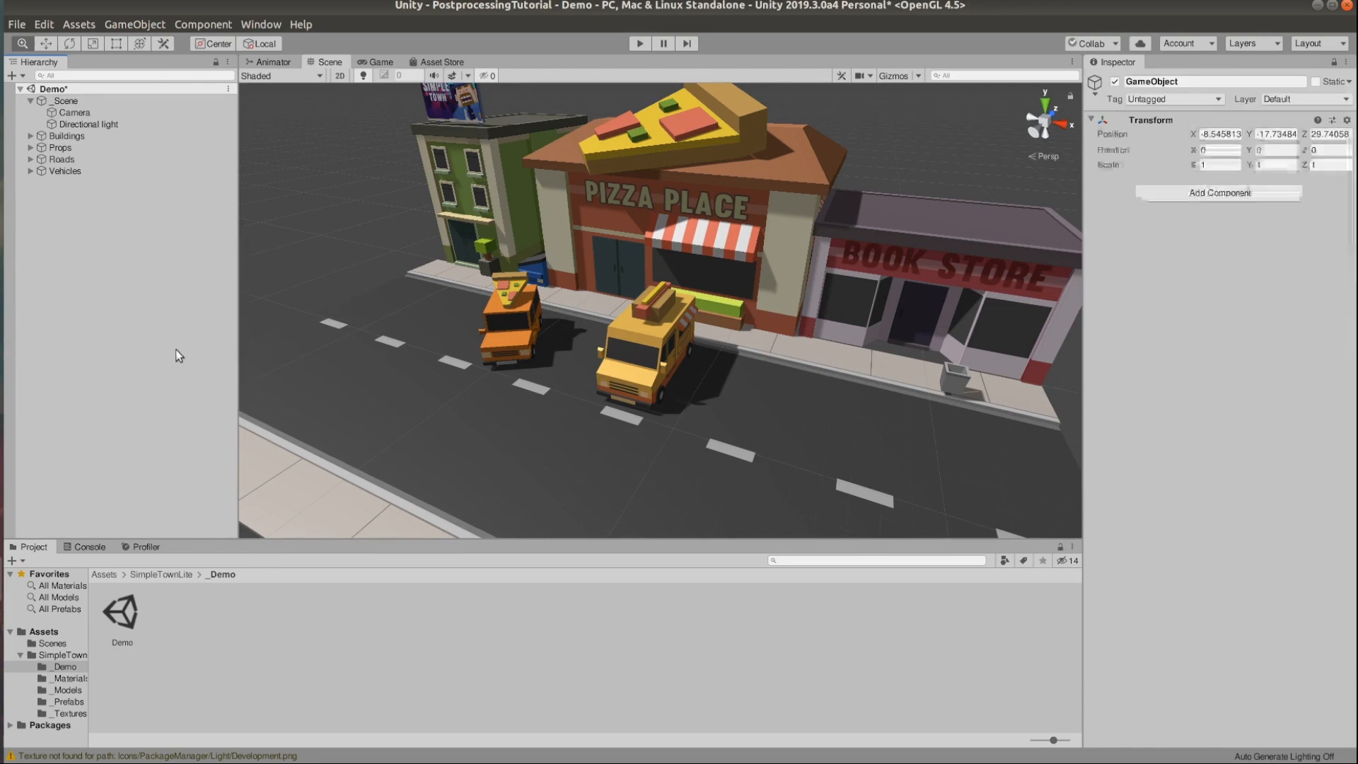
left_click(1203, 82)
type("postproc")
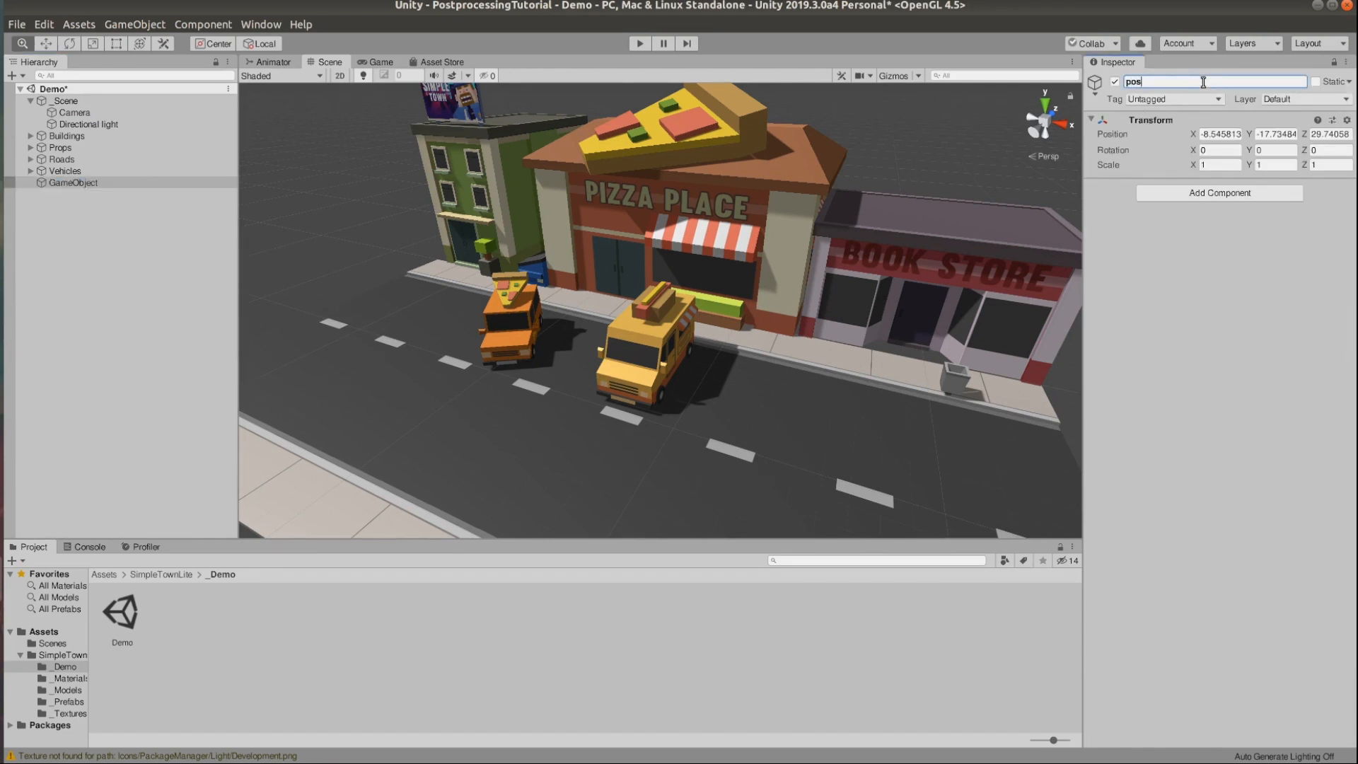
type("essing")
key("Return")
Give the postprocessing object a global Post-process Volume component with a new profile.
left_click(1217, 192)
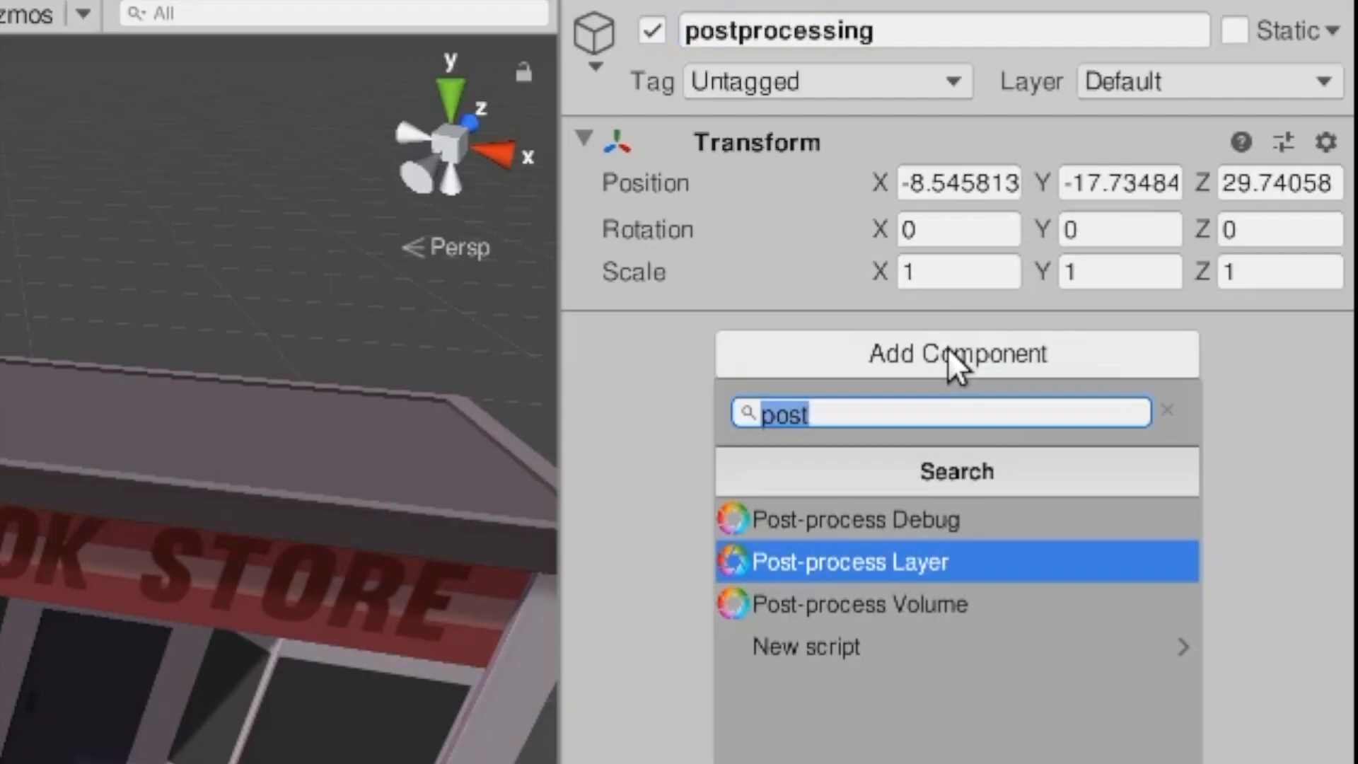
left_click(903, 601)
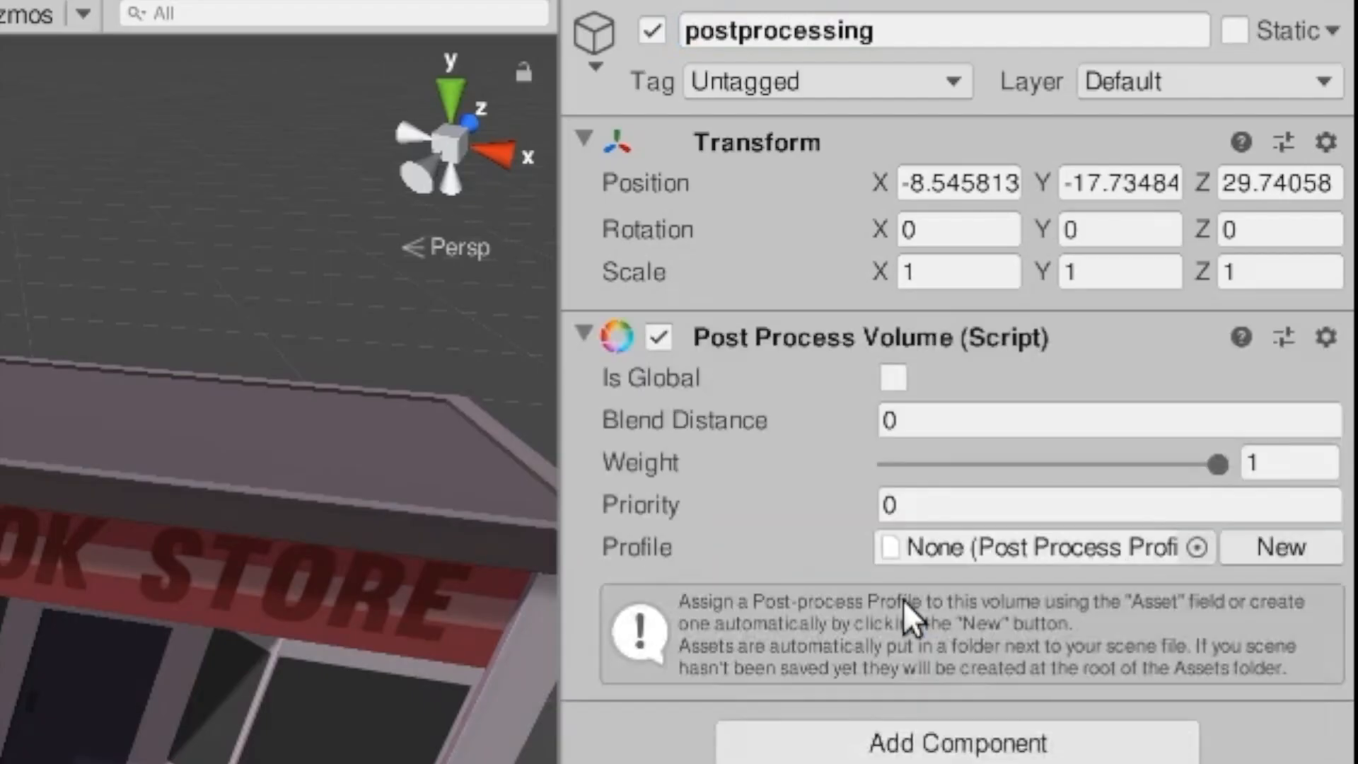
left_click(891, 378)
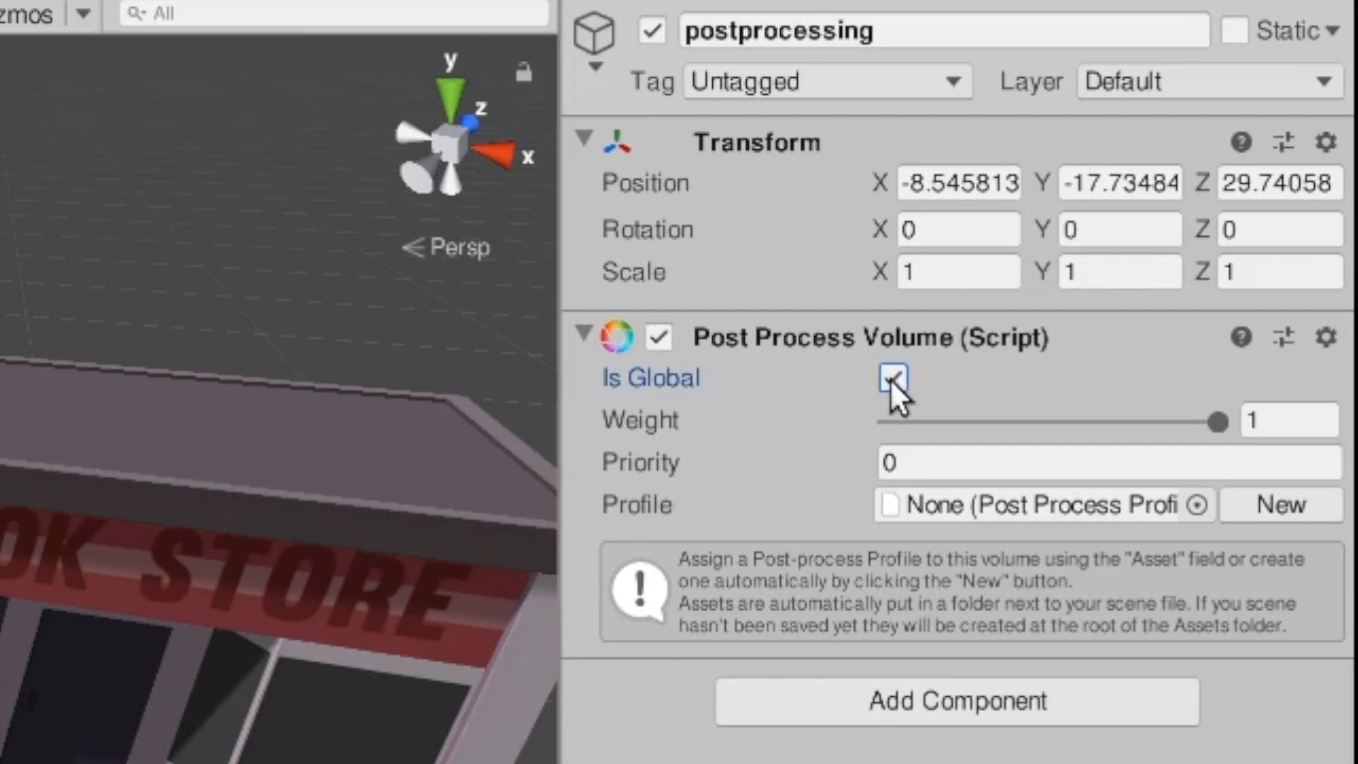
left_click(1271, 513)
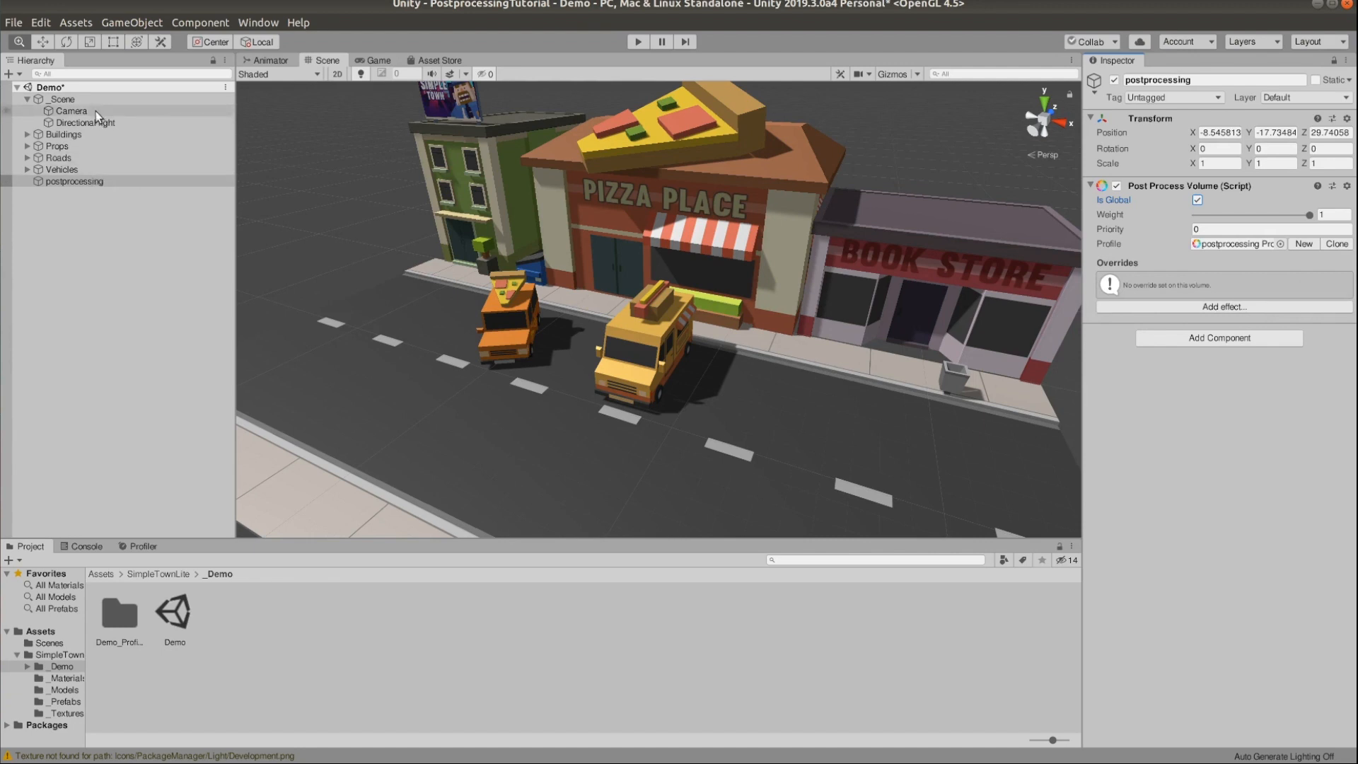
Choose the volume blending layer for the Post Process Layer on the Camera.
left_click(71, 111)
scroll(1194, 567, "down", 3)
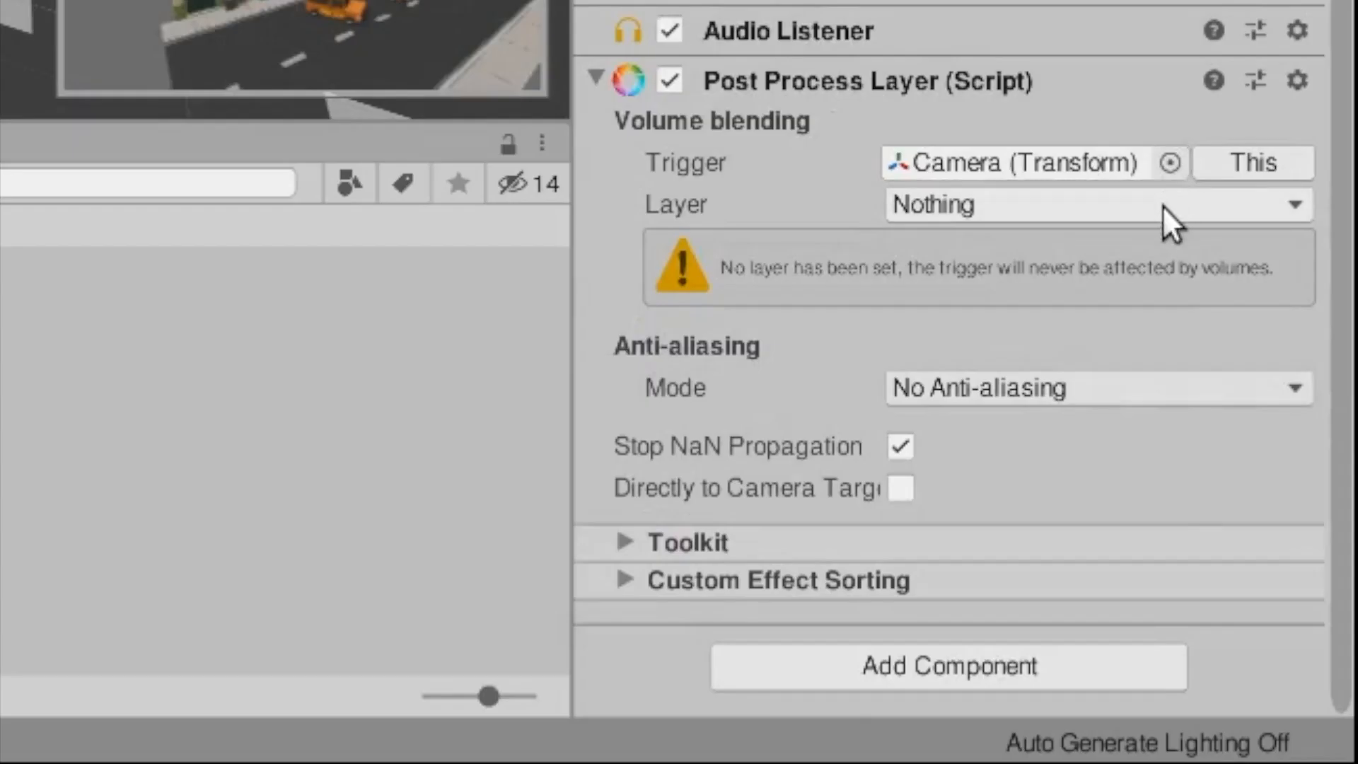
left_click(1162, 206)
left_click(1062, 303)
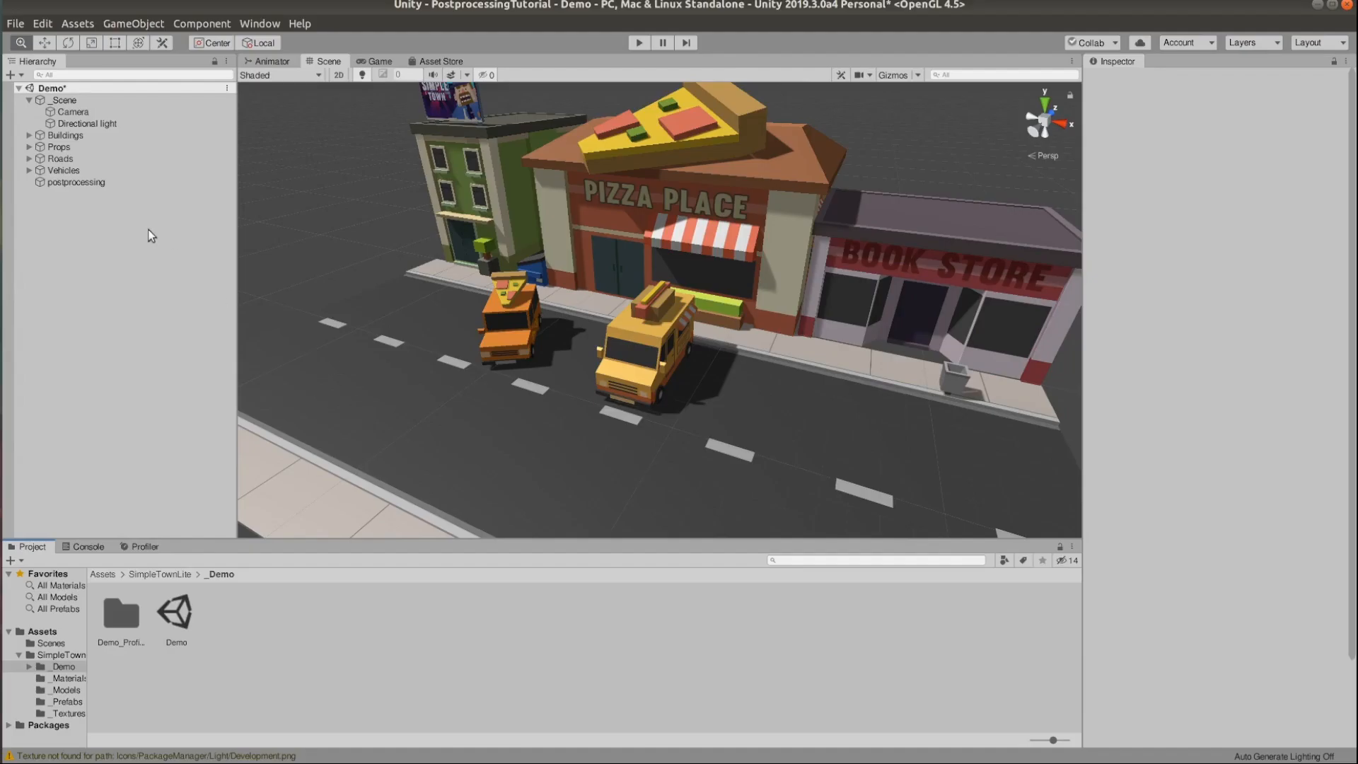
Add a Color Grading effect to the Post Process Volume of the postprocessing object.
double_click(92, 182)
left_click(1244, 307)
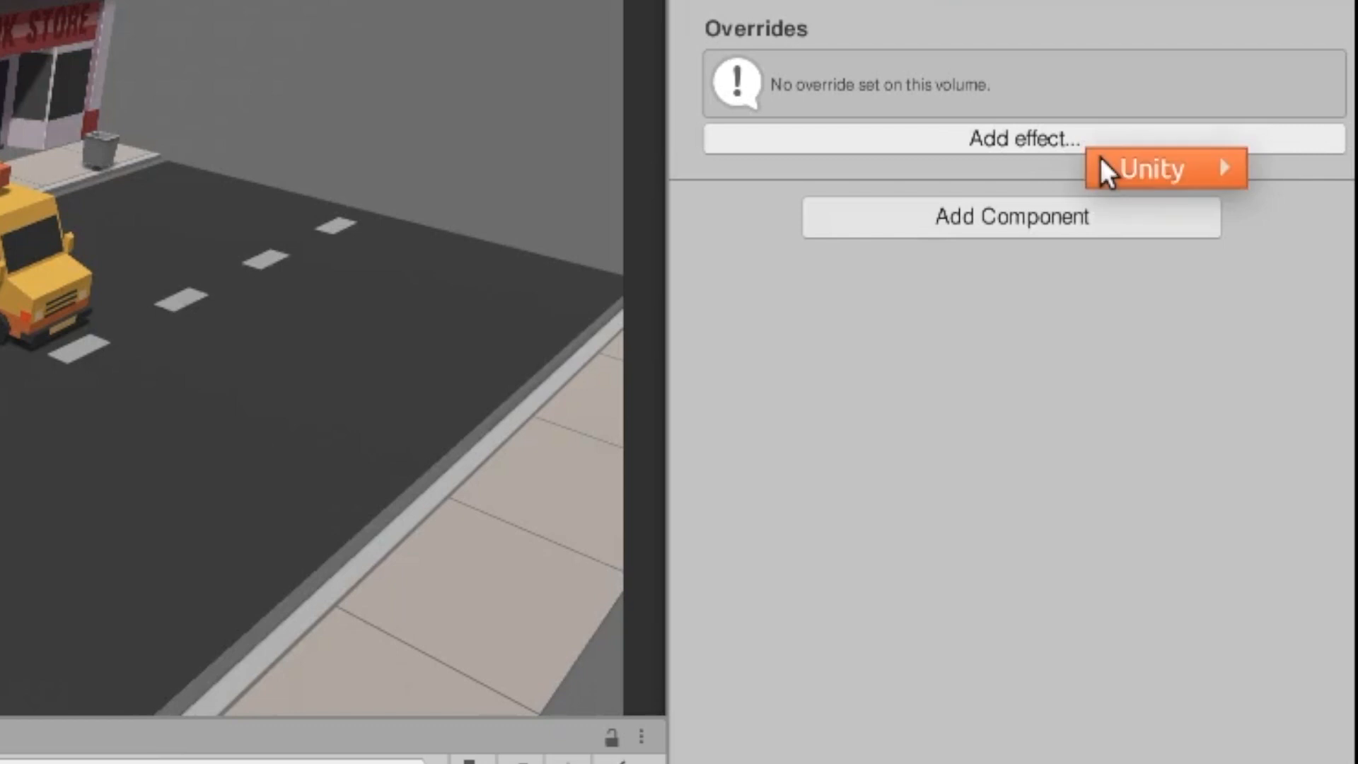
mouse_move(1101, 160)
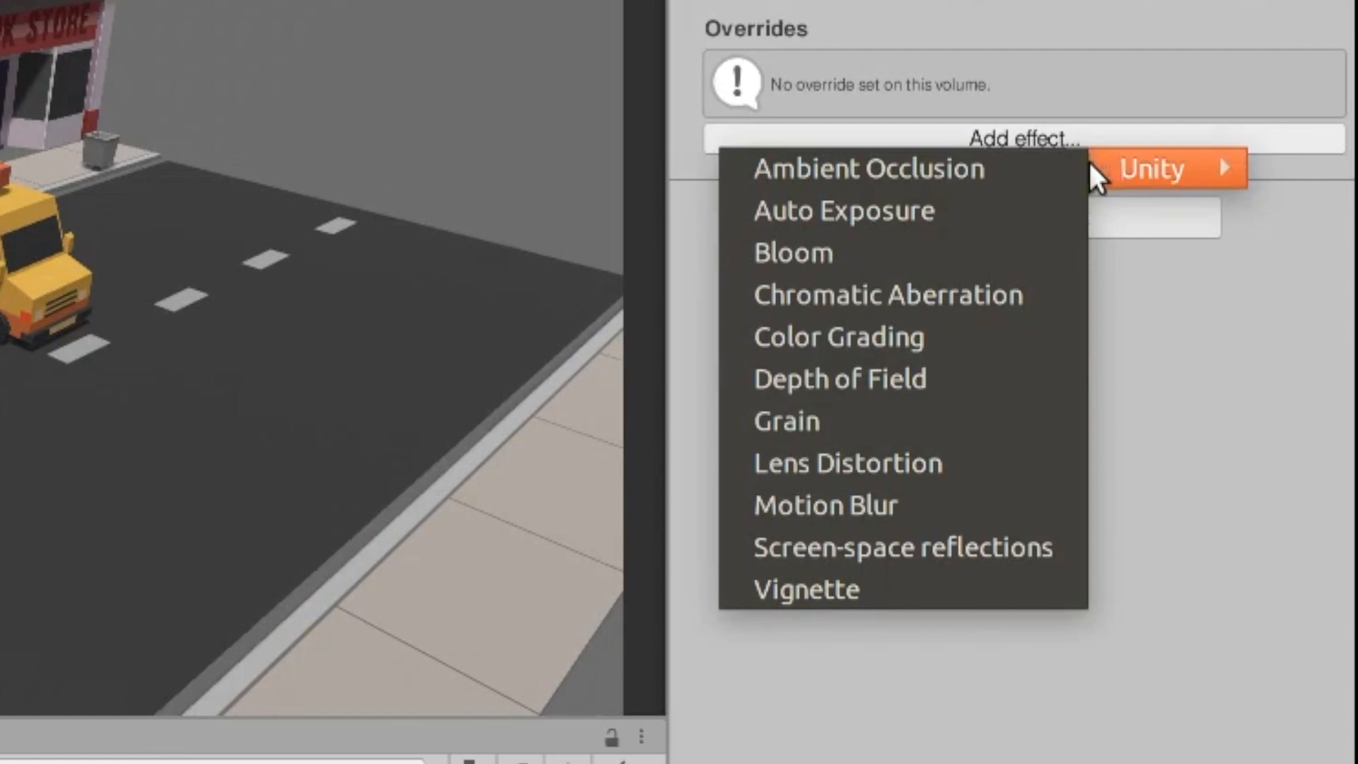
left_click(877, 333)
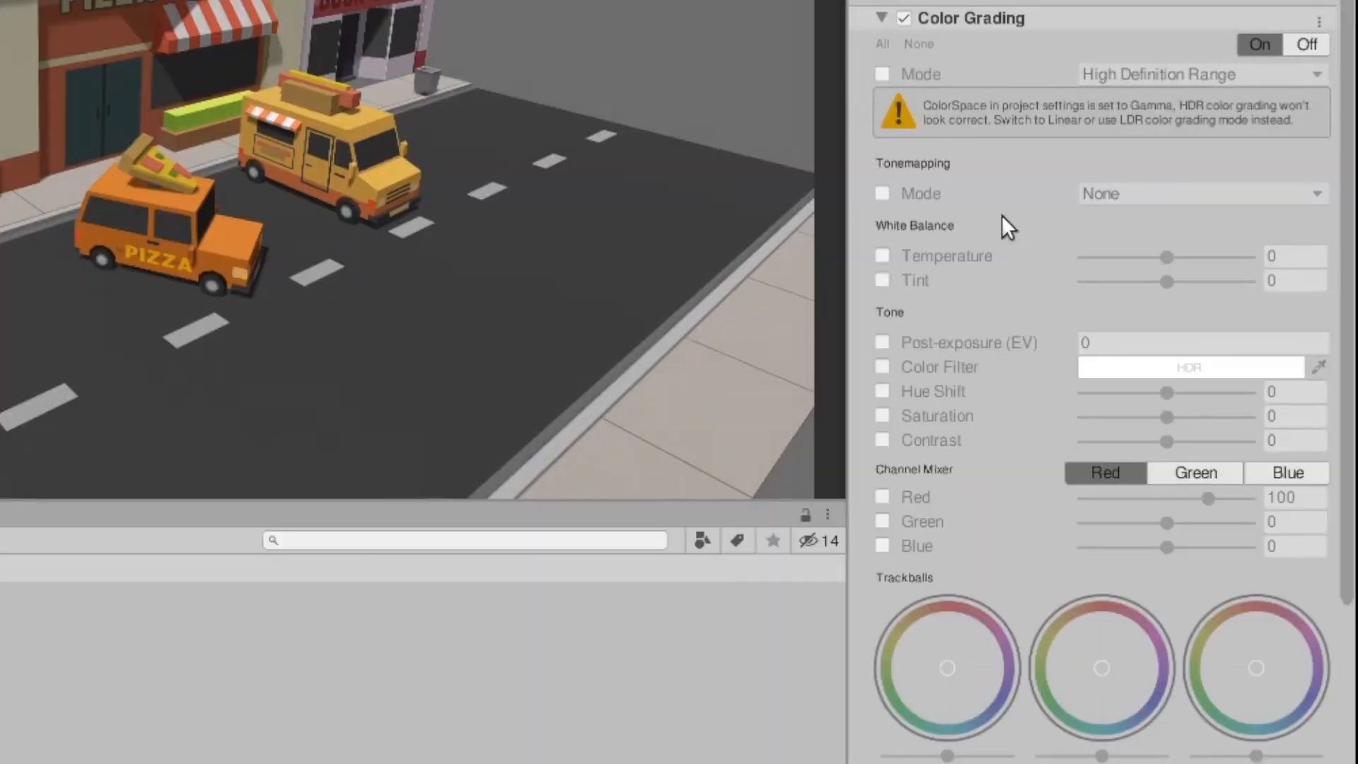
In Color Grading, enable the tonemapping mode as Neutral and set the white balance temperature to 29.
left_click(884, 194)
left_click(1098, 197)
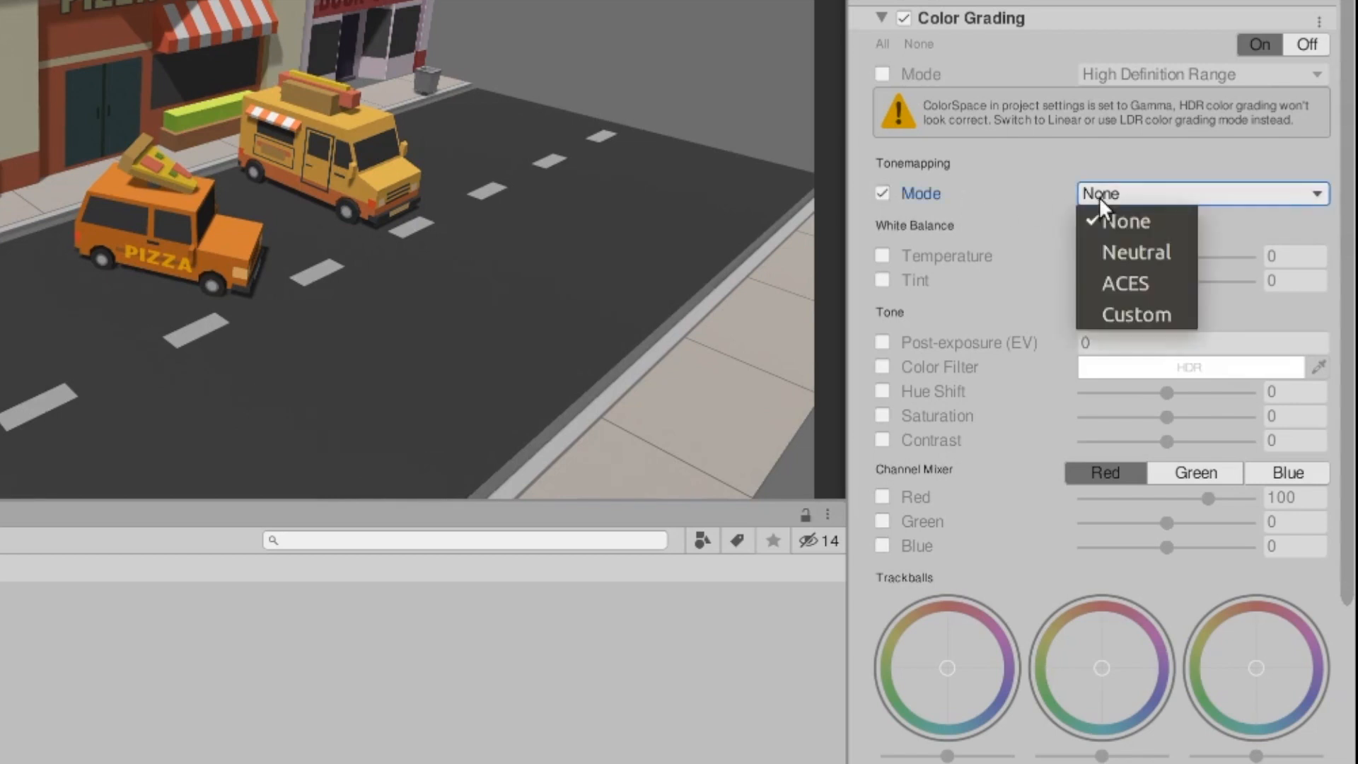
left_click(1130, 249)
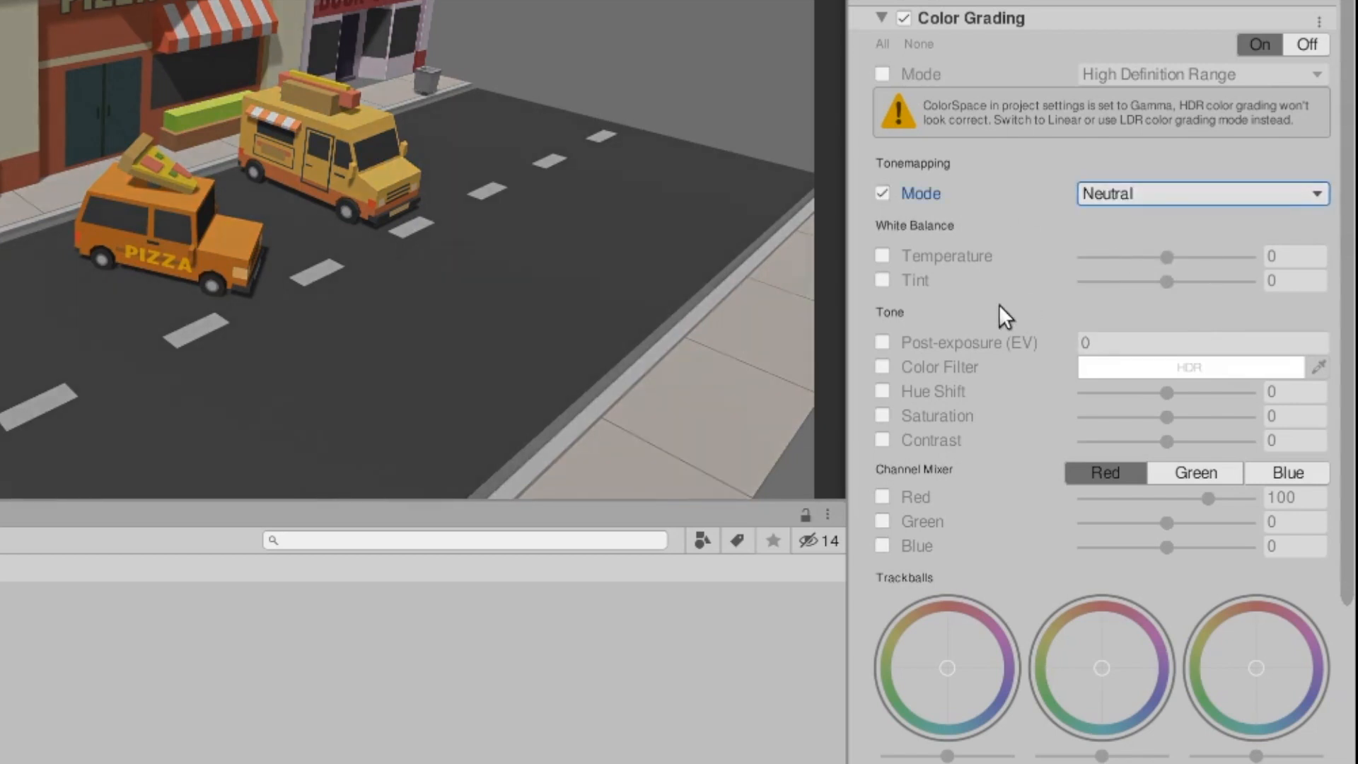
left_click(883, 256)
left_click(1164, 258)
left_click_drag(1164, 259, 1188, 258)
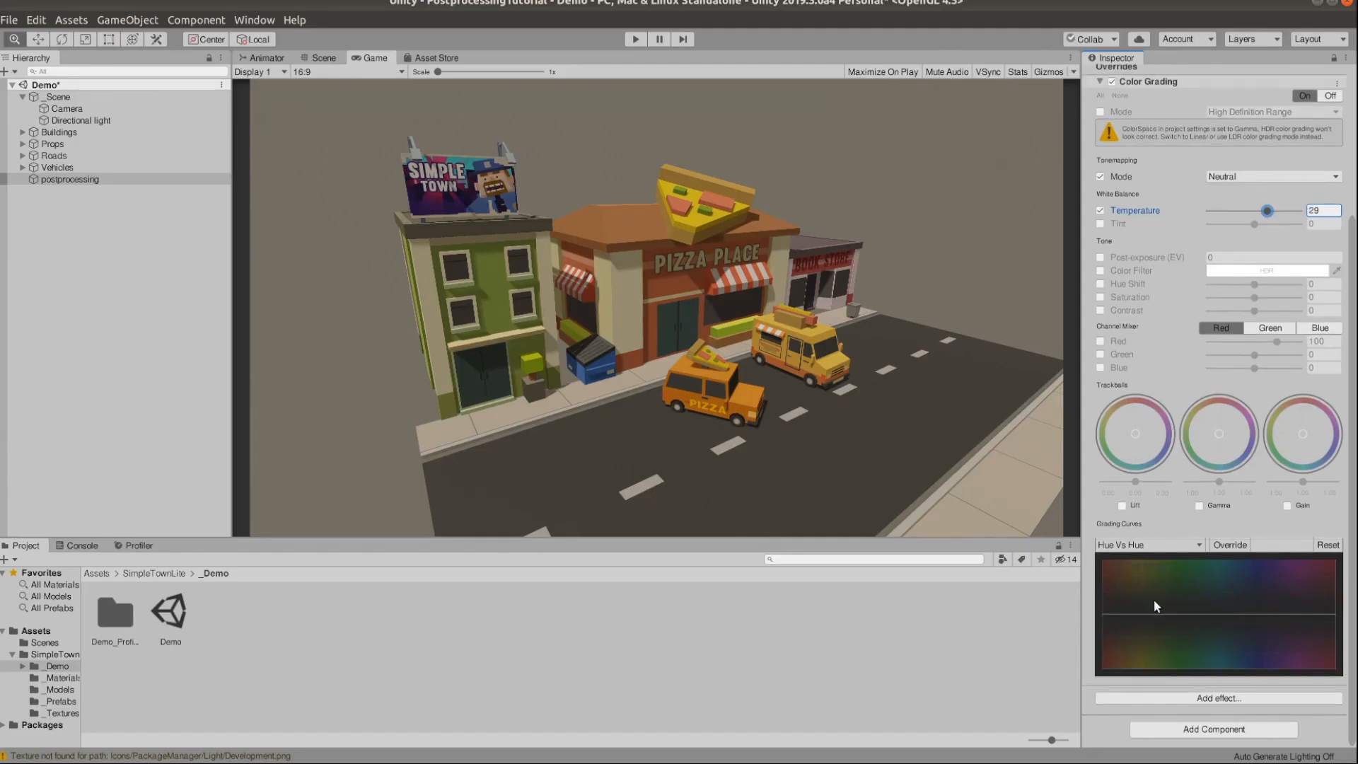
Add a Bloom effect to the Post Process Volume with its intensity override enabled.
left_click(1202, 698)
mouse_move(1222, 707)
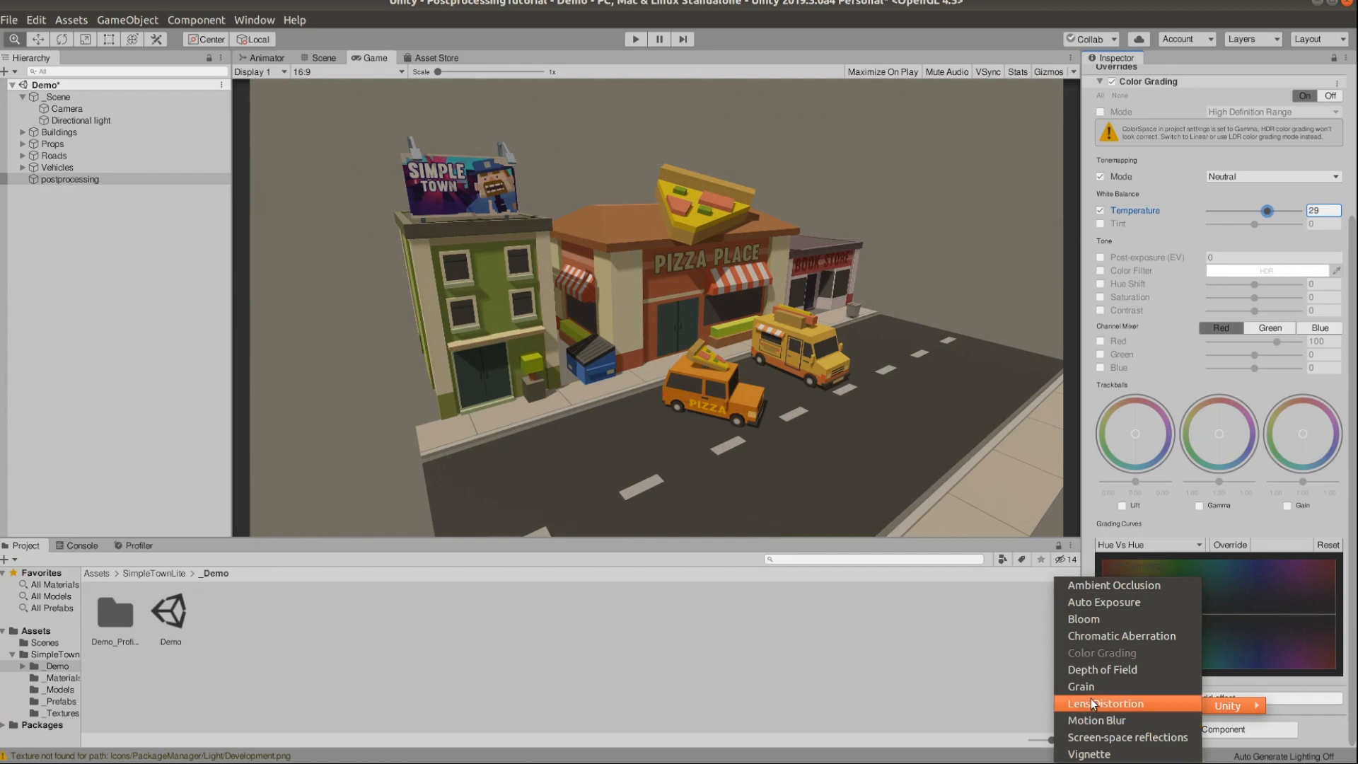
left_click(1105, 620)
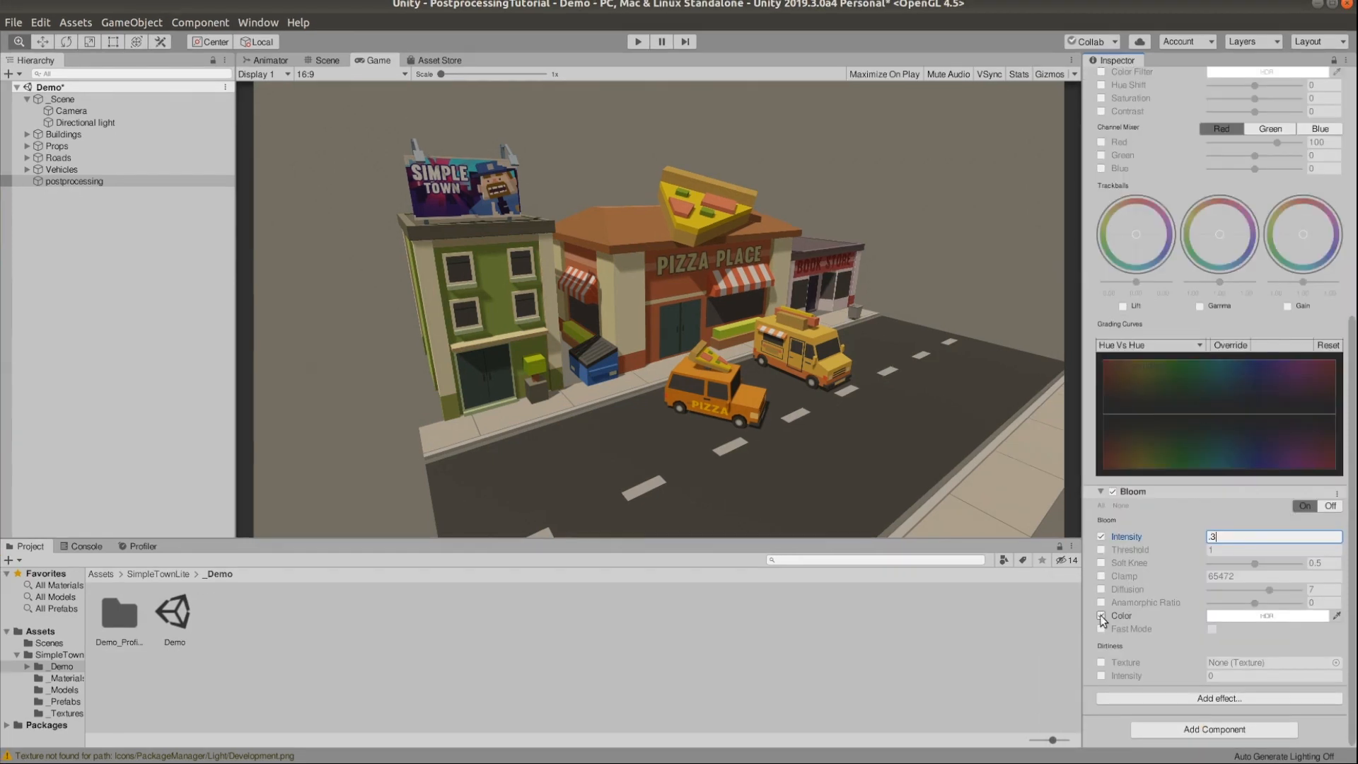
Give Bloom a warm yellow HDR color (RGB 210, 156, 78, color intensity 1) and set the Bloom intensity to 5.9.
left_click(1100, 615)
left_click(1268, 616)
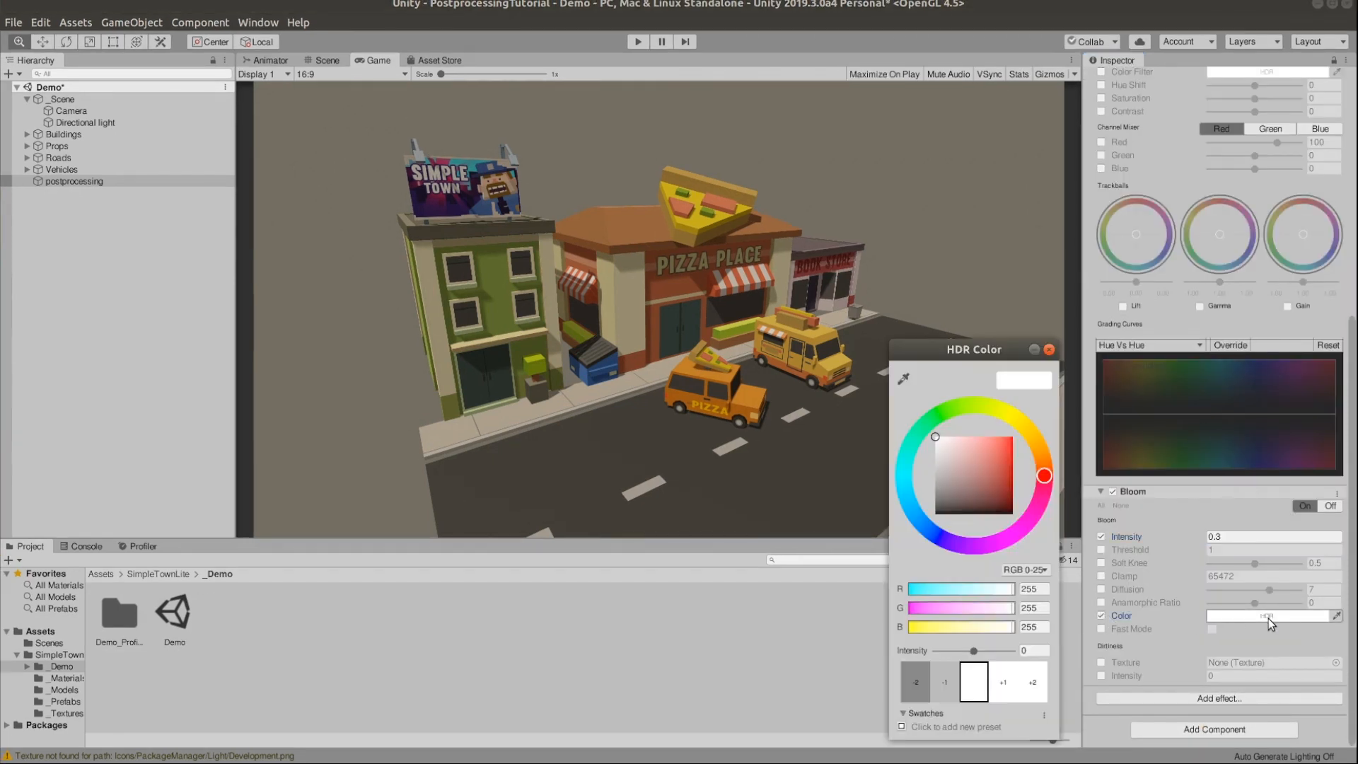
left_click(1001, 681)
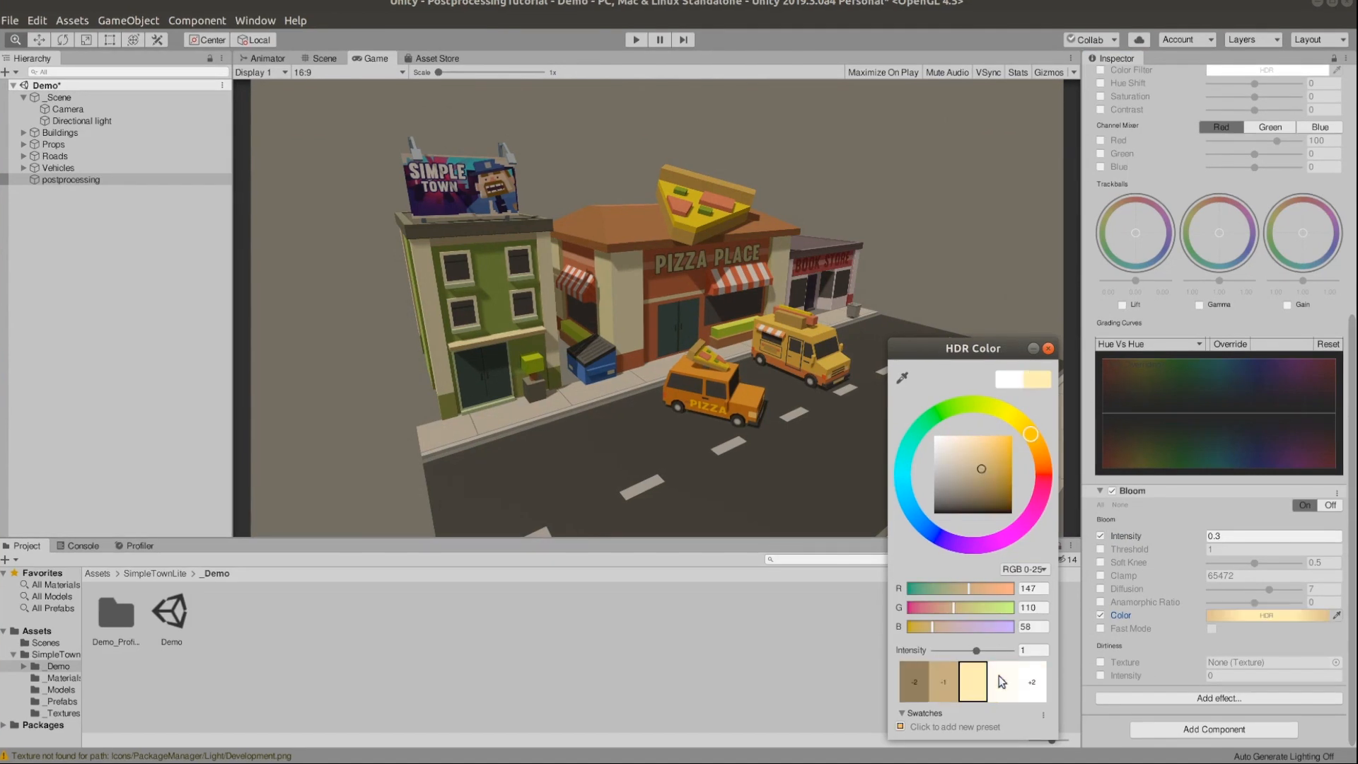
mouse_move(973, 455)
left_mouse_down()
mouse_move(968, 443)
mouse_move(986, 450)
left_mouse_up()
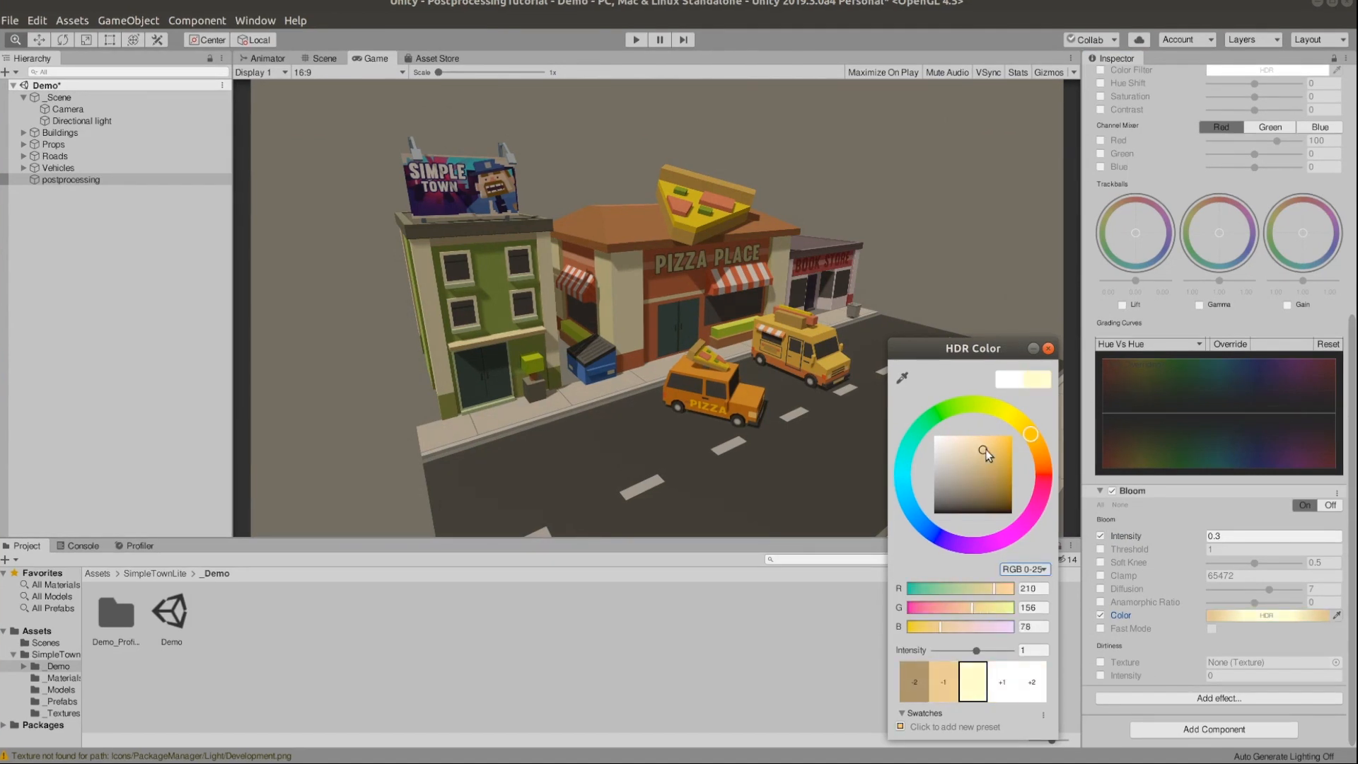
left_click(1049, 349)
mouse_move(1192, 530)
left_mouse_down()
mouse_move(1335, 531)
mouse_move(1155, 542)
mouse_move(1213, 536)
left_mouse_up()
left_click_drag(1300, 535, 1297, 534)
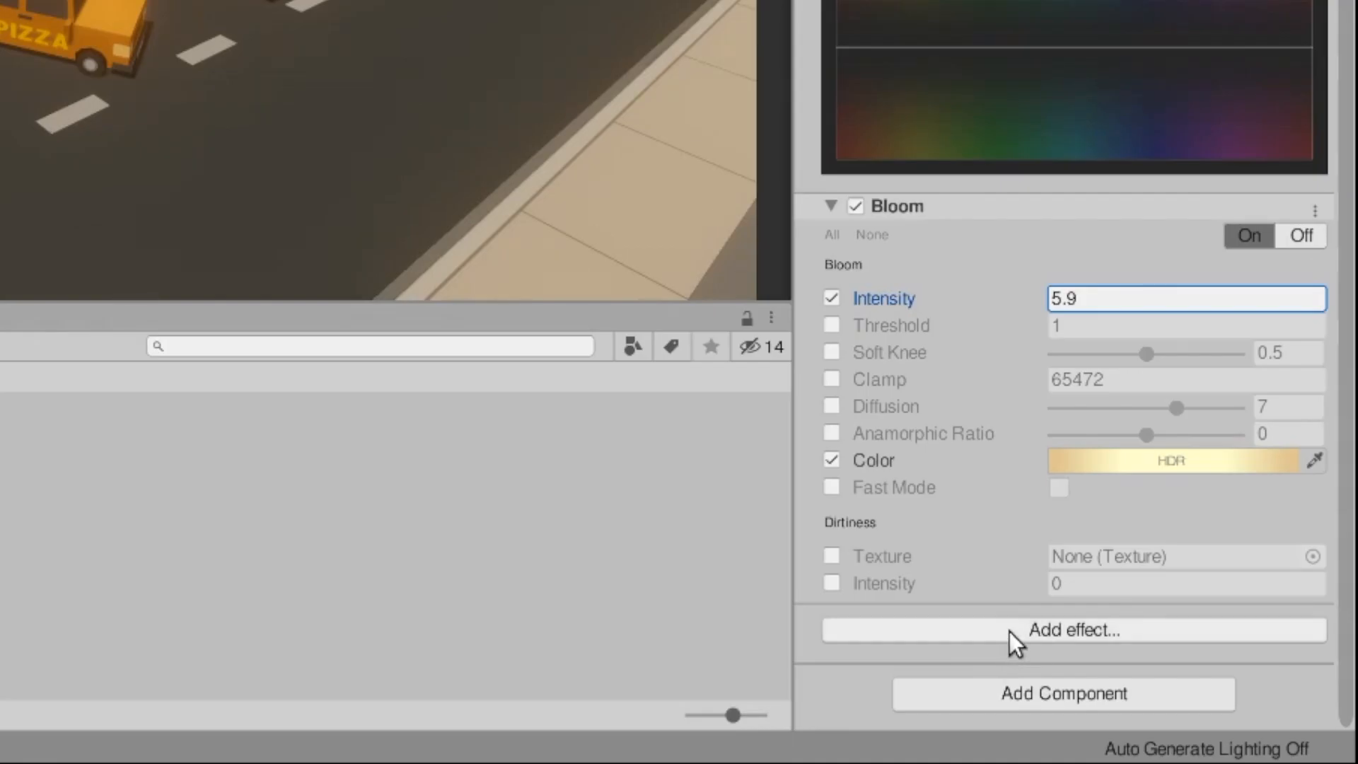
Add a Depth of Field effect to the Post Process Volume.
left_click(1009, 631)
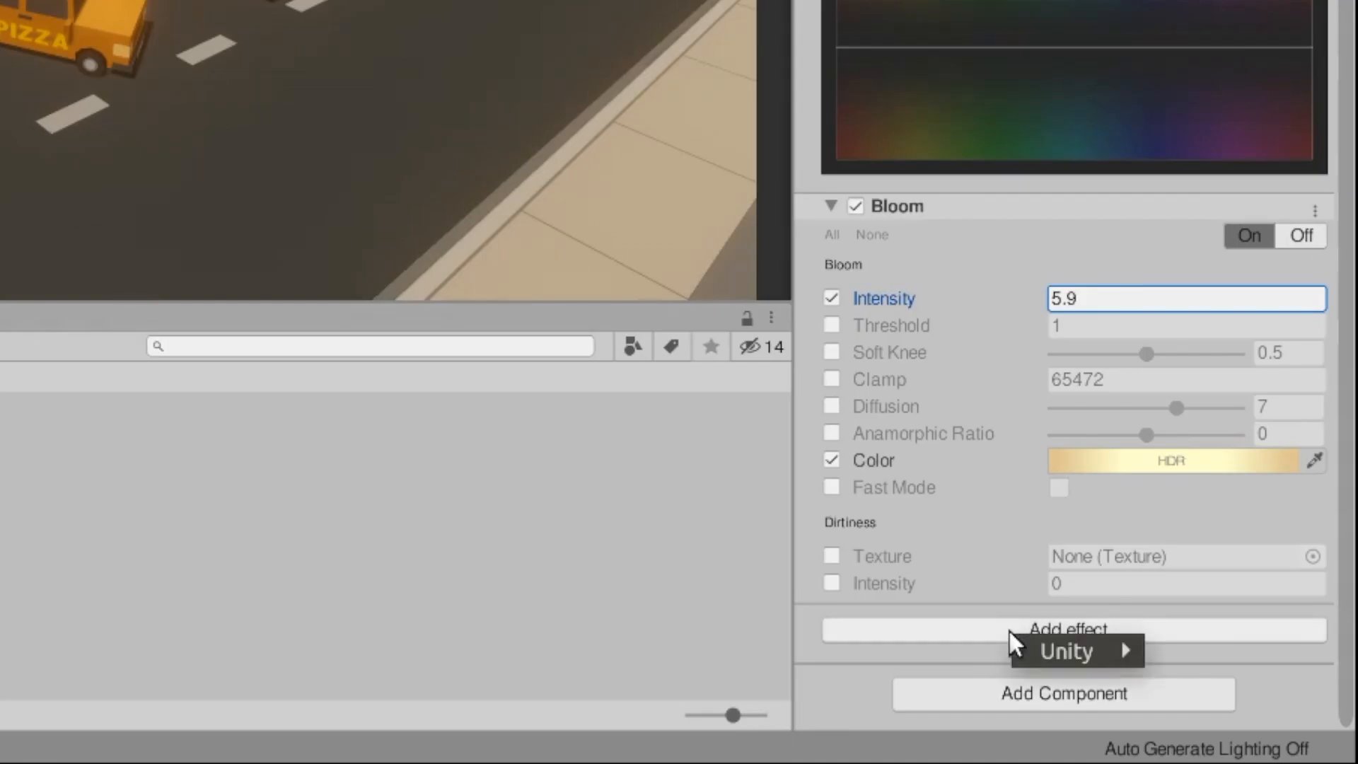
mouse_move(1060, 645)
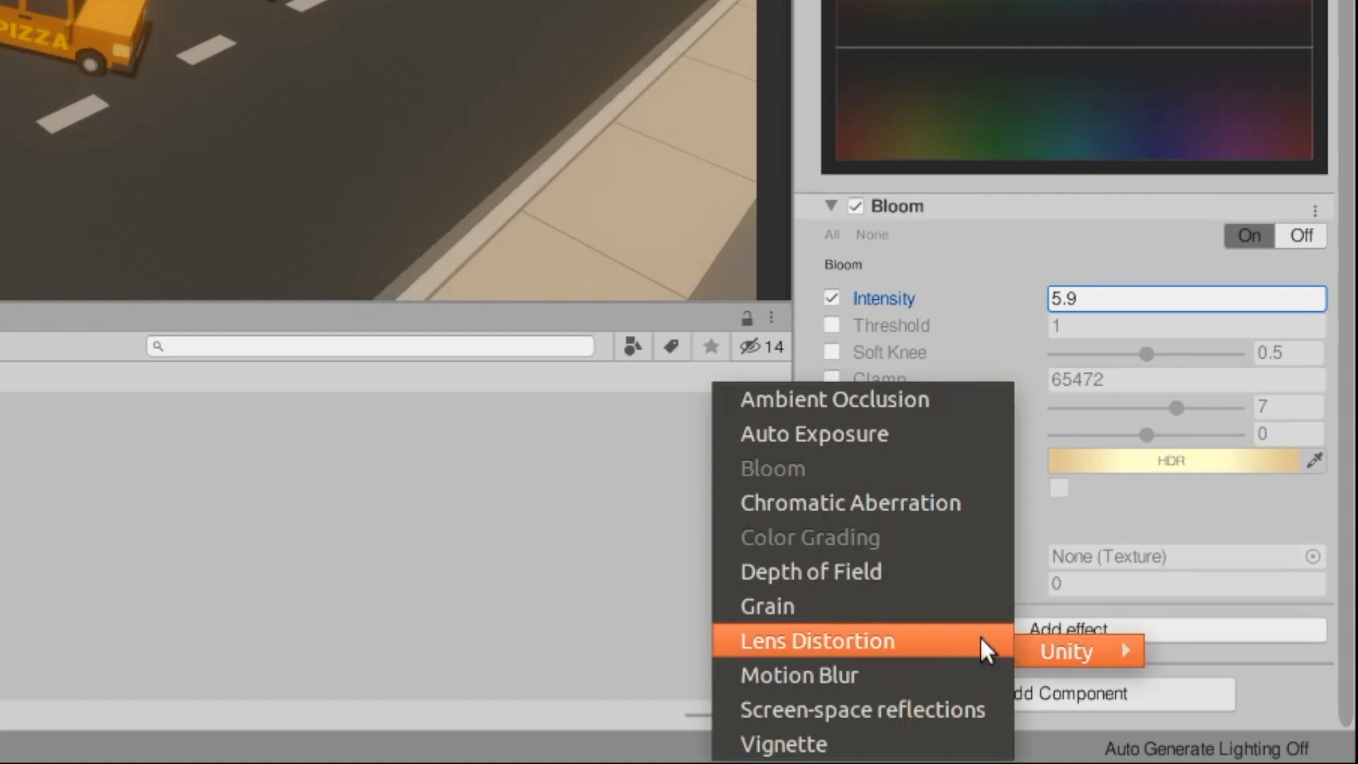
left_click(923, 571)
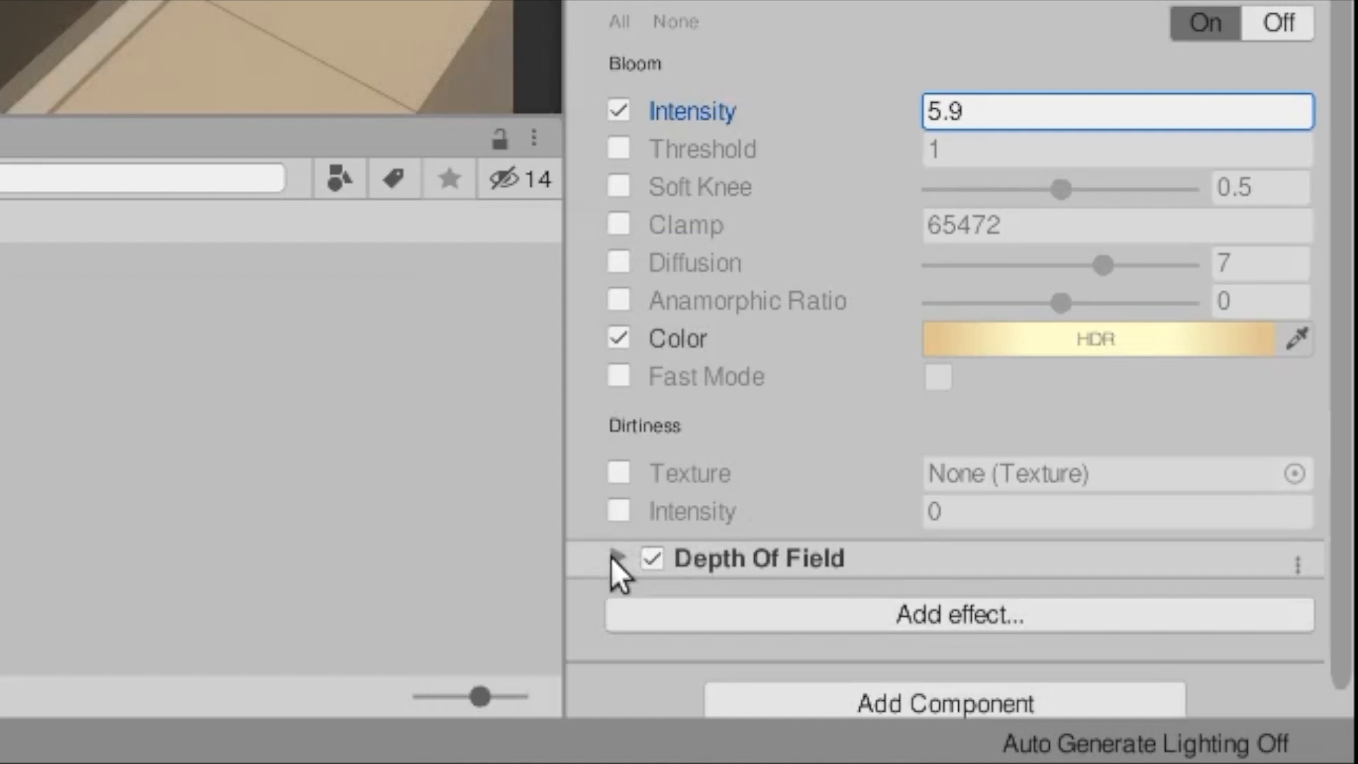
Enable the focus distance, aperture and focal length overrides of the Depth of Field effect.
left_click(614, 559)
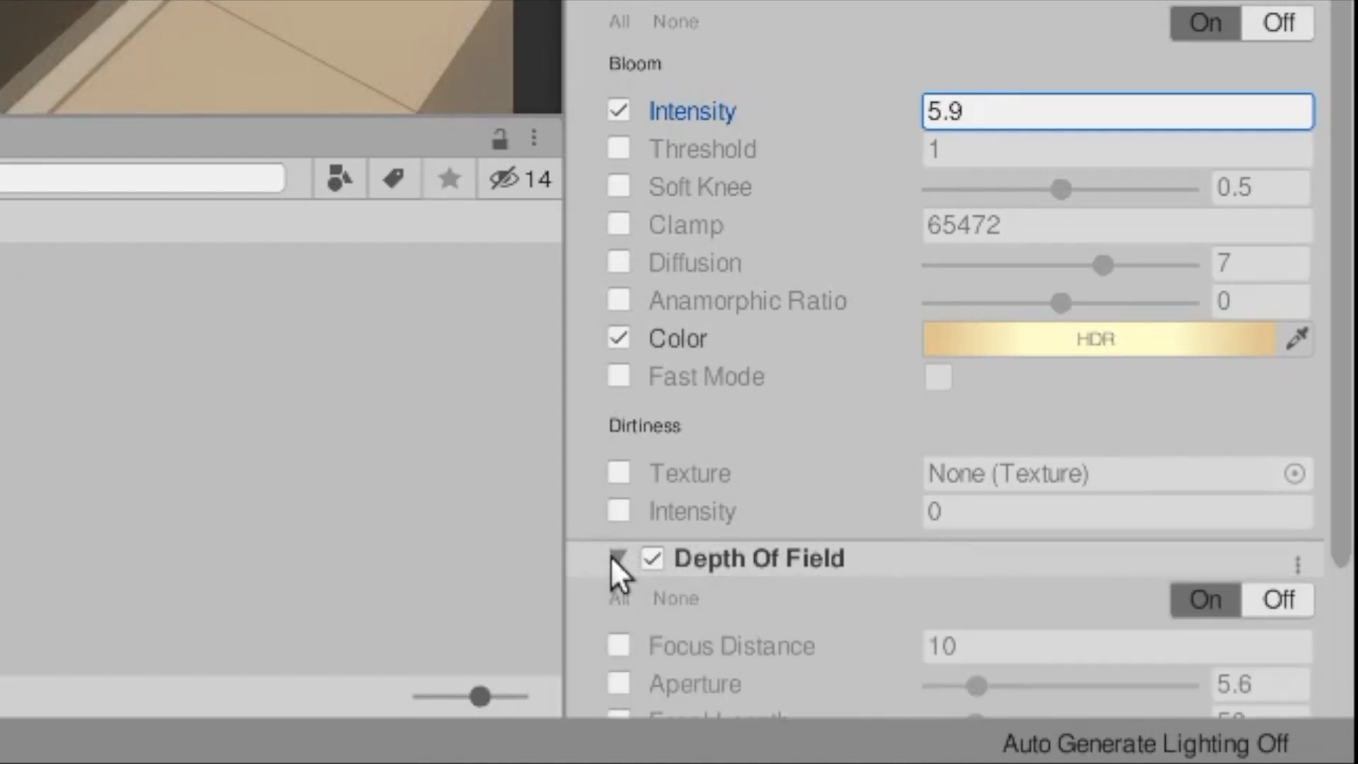
scroll(842, 570, "down", 4)
left_click(619, 397)
left_click(618, 435)
left_click(618, 473)
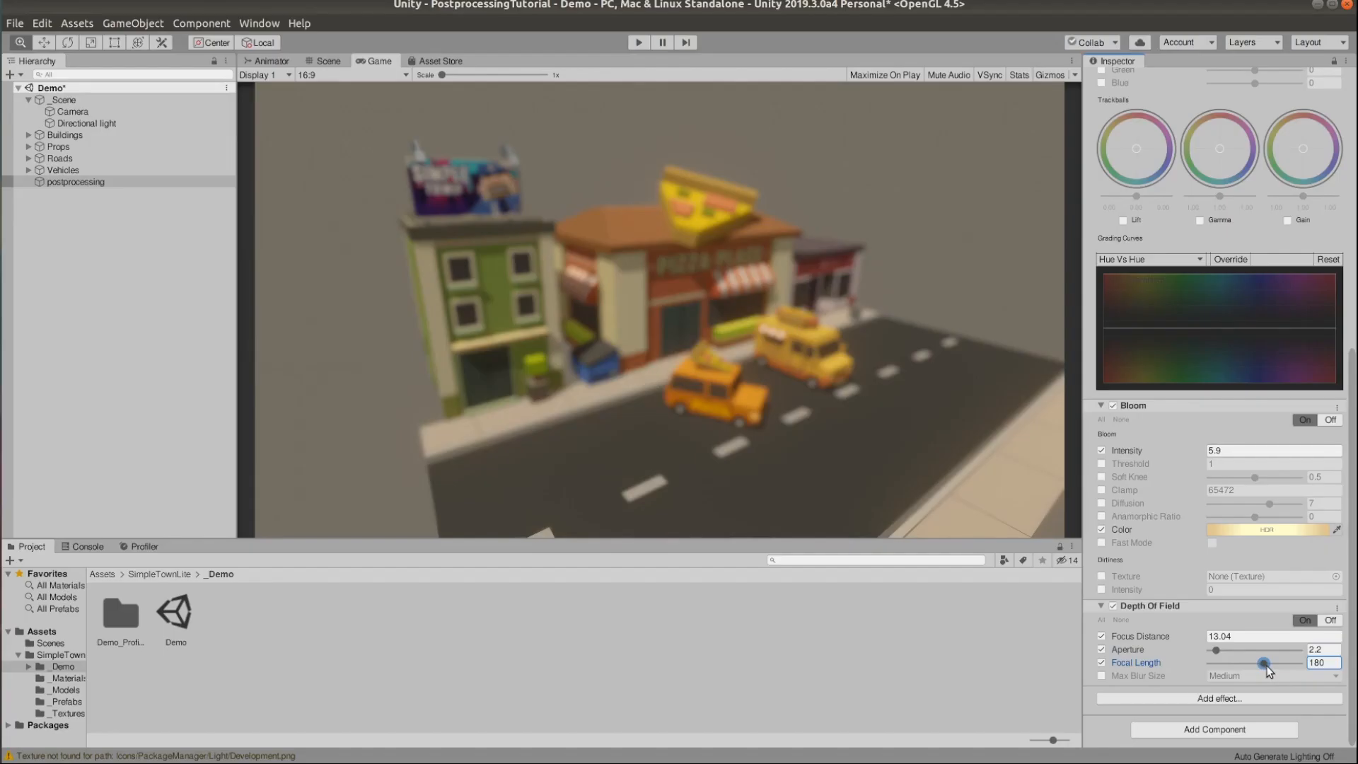
Set the focal length of the Depth of Field effect to 72.
left_click_drag(1096, 481, 1009, 476)
left_click_drag(1236, 663, 1233, 664)
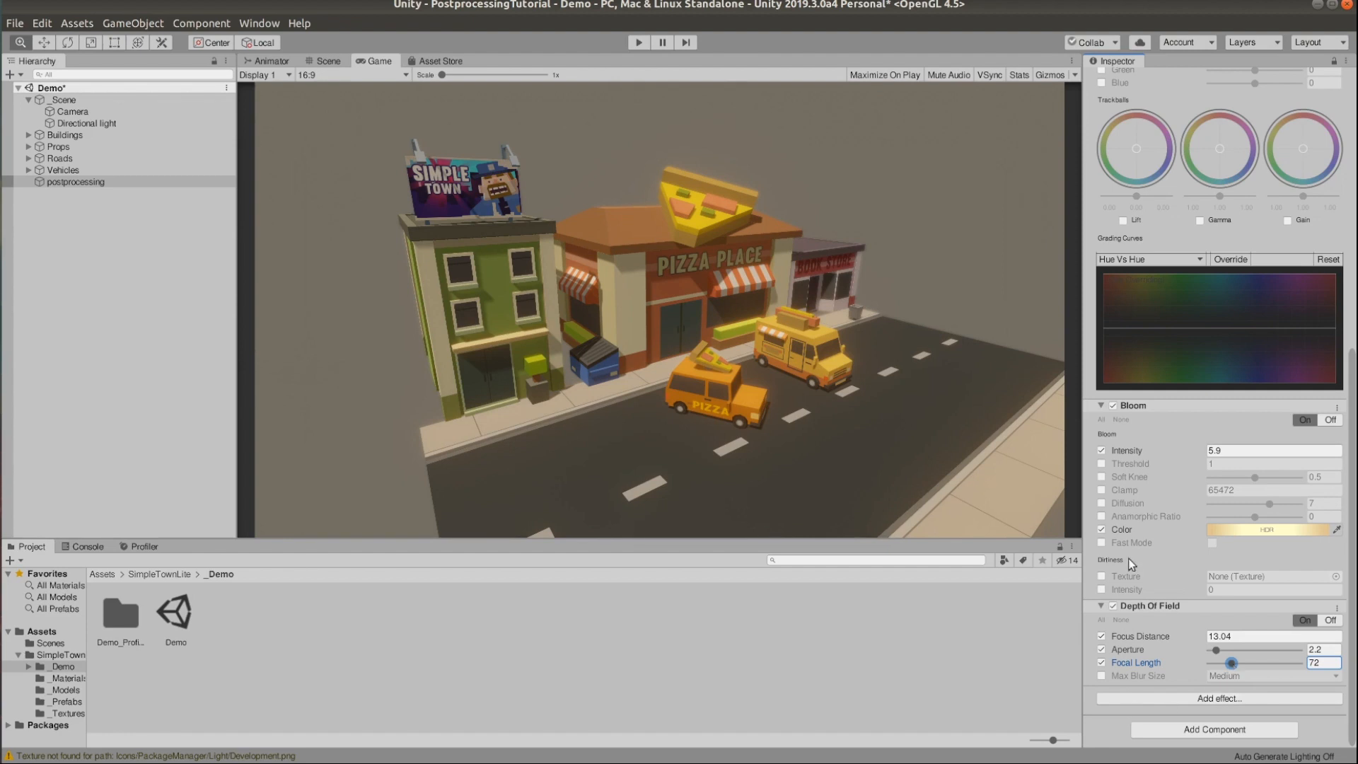
Switch the Depth of Field effect off and on several times to compare the scene with and without it.
left_click(1112, 607)
left_click(1111, 606)
left_click(1111, 607)
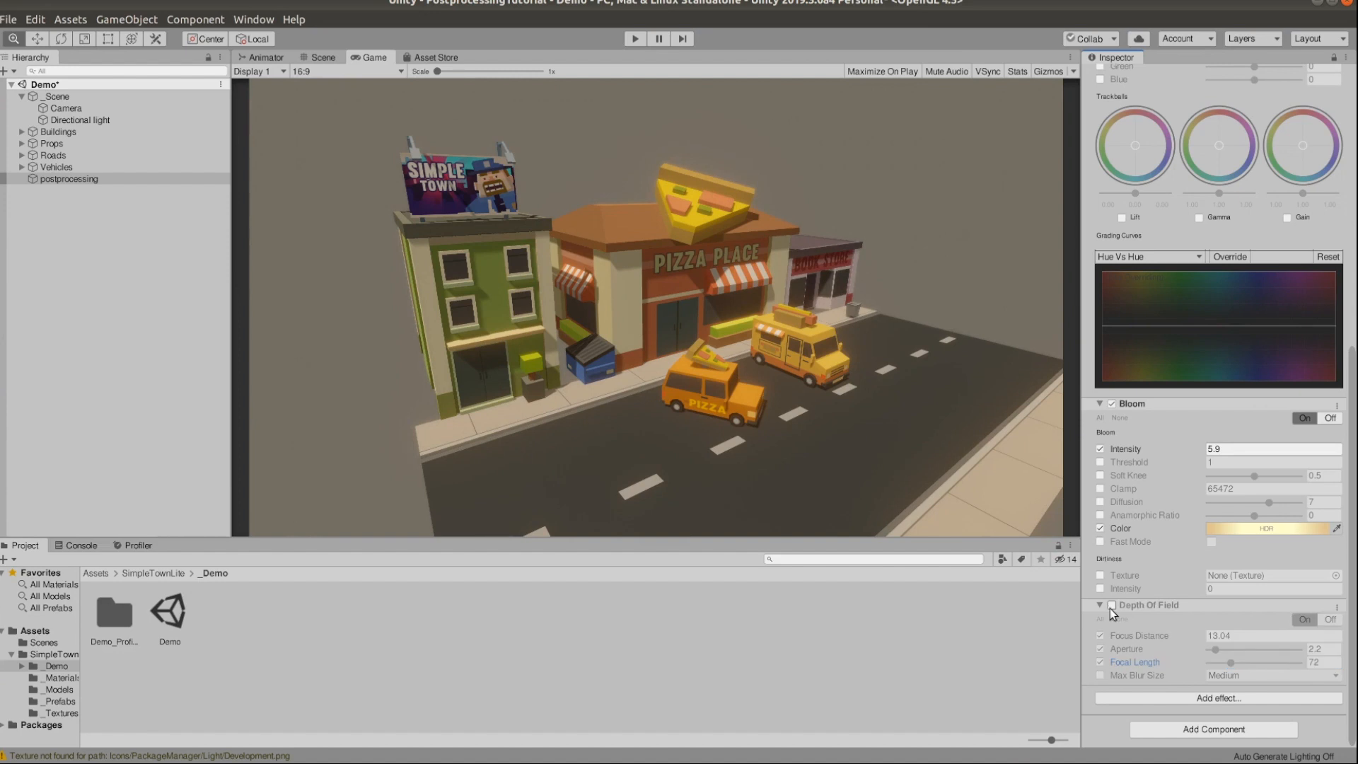
left_click(1111, 607)
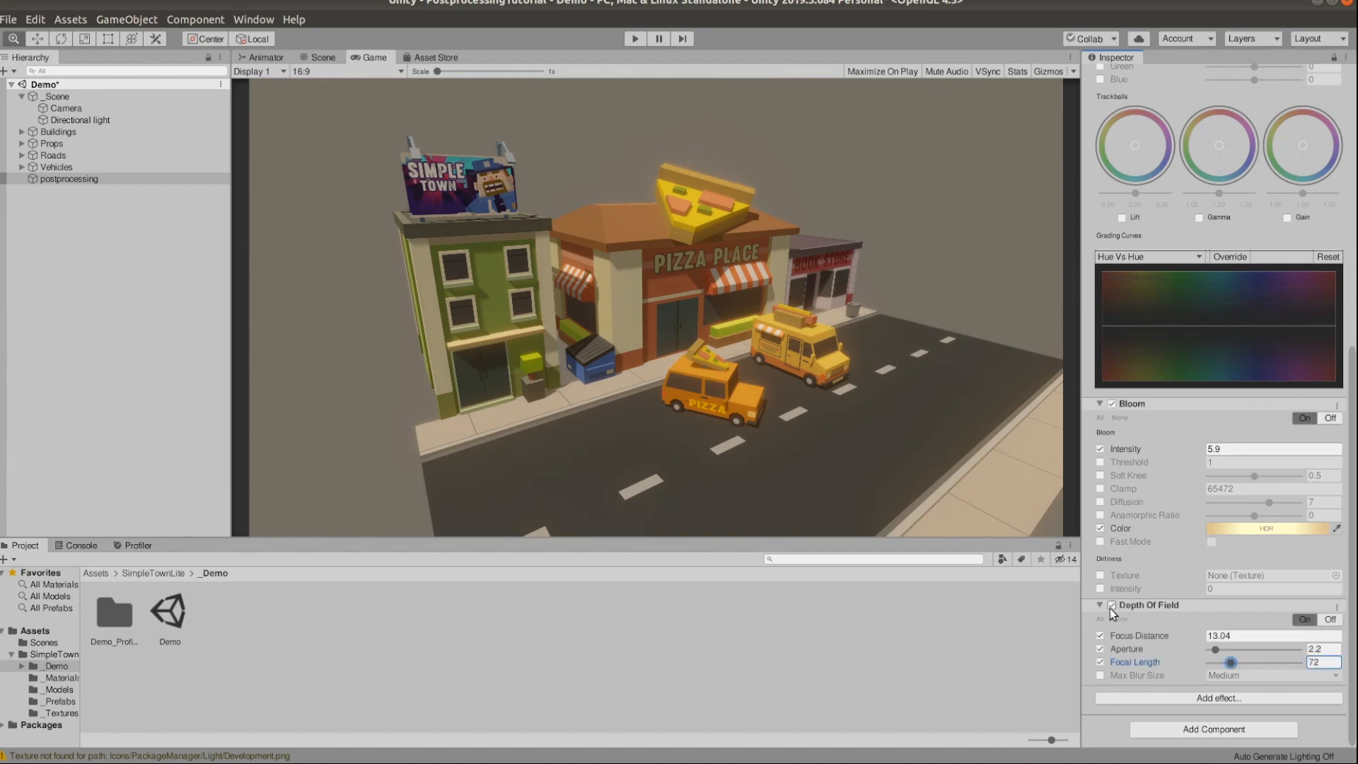
left_click(1110, 607)
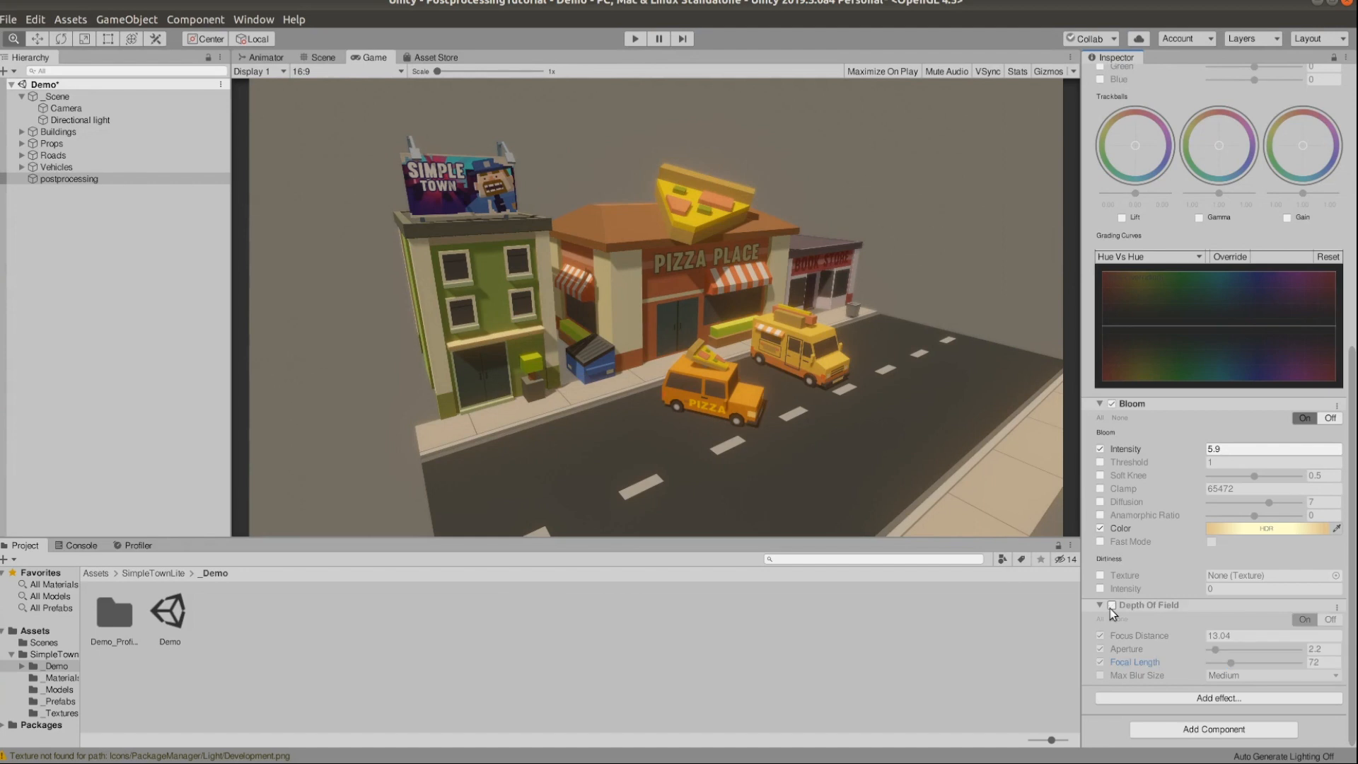
left_click(1111, 607)
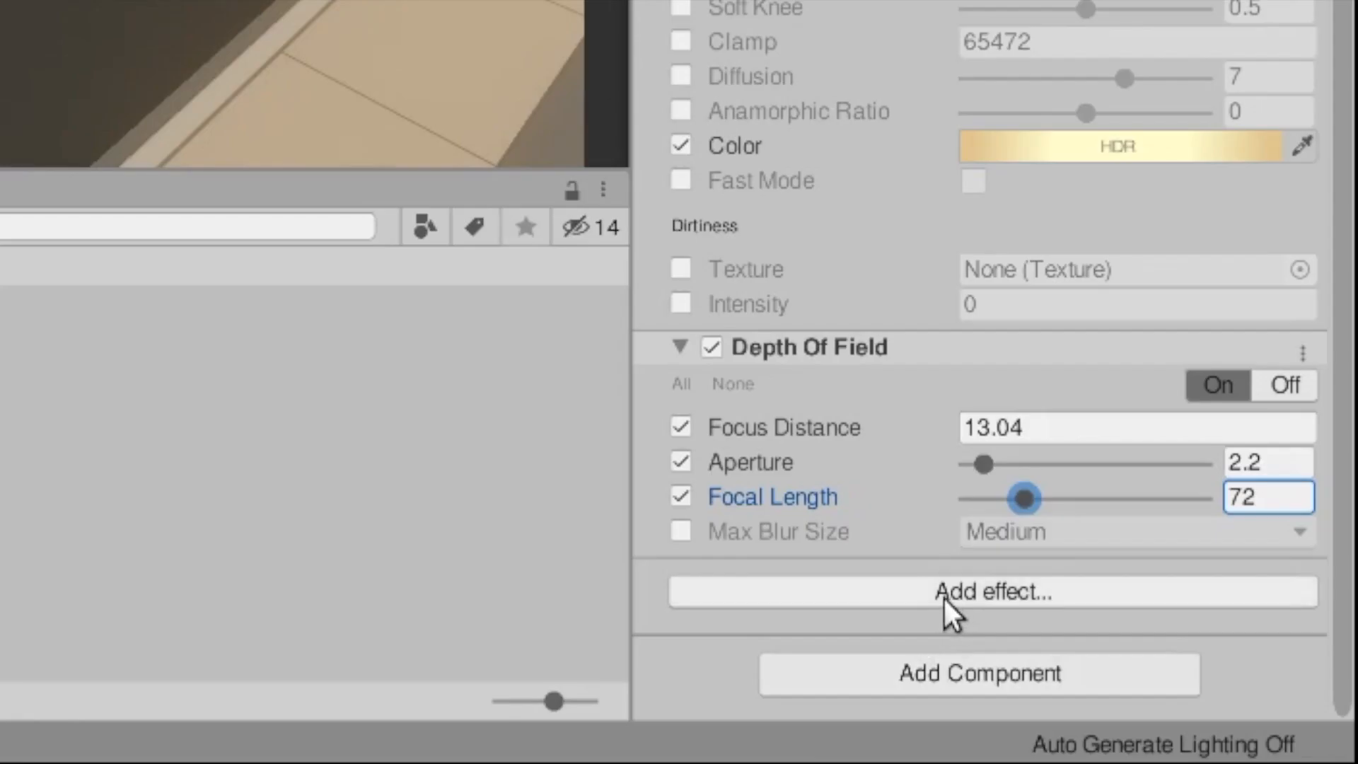
Add a Vignette effect to the Post Process Volume.
left_click(1200, 699)
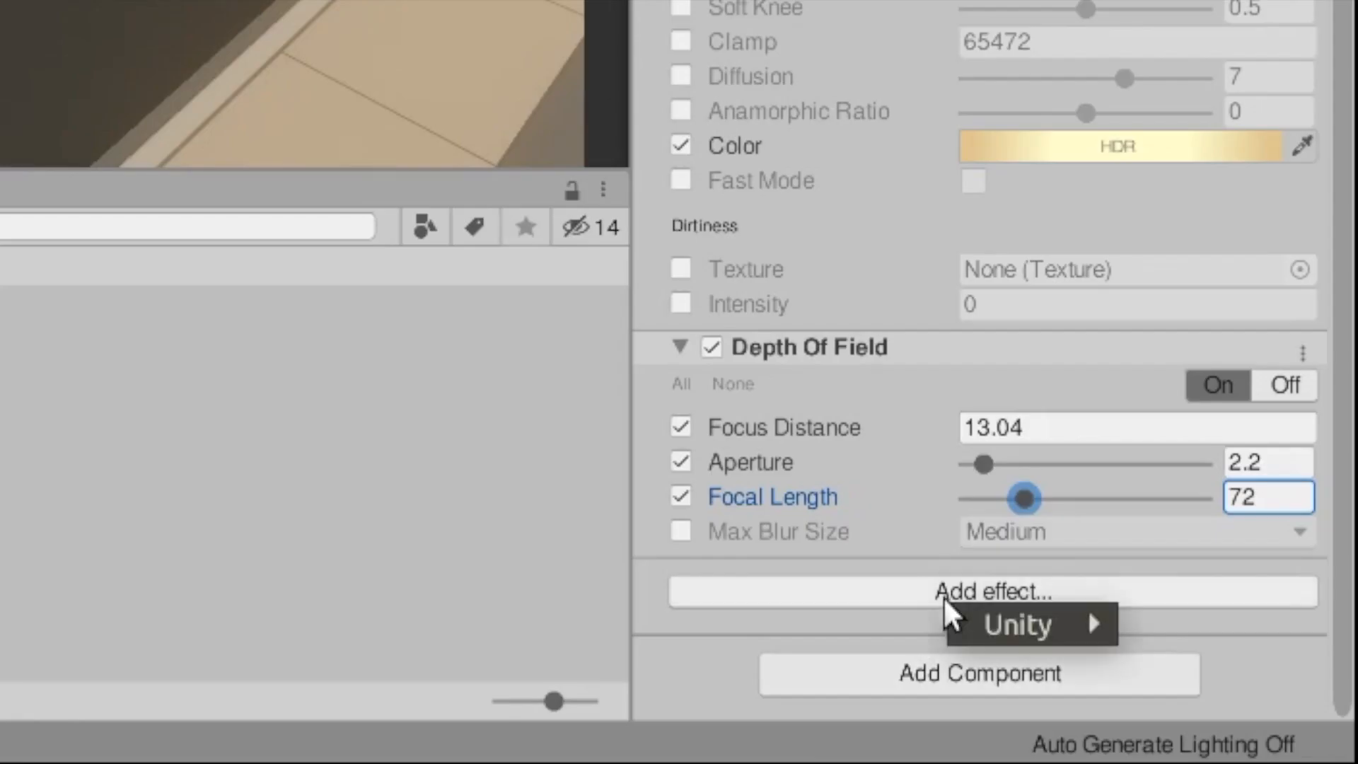
mouse_move(969, 613)
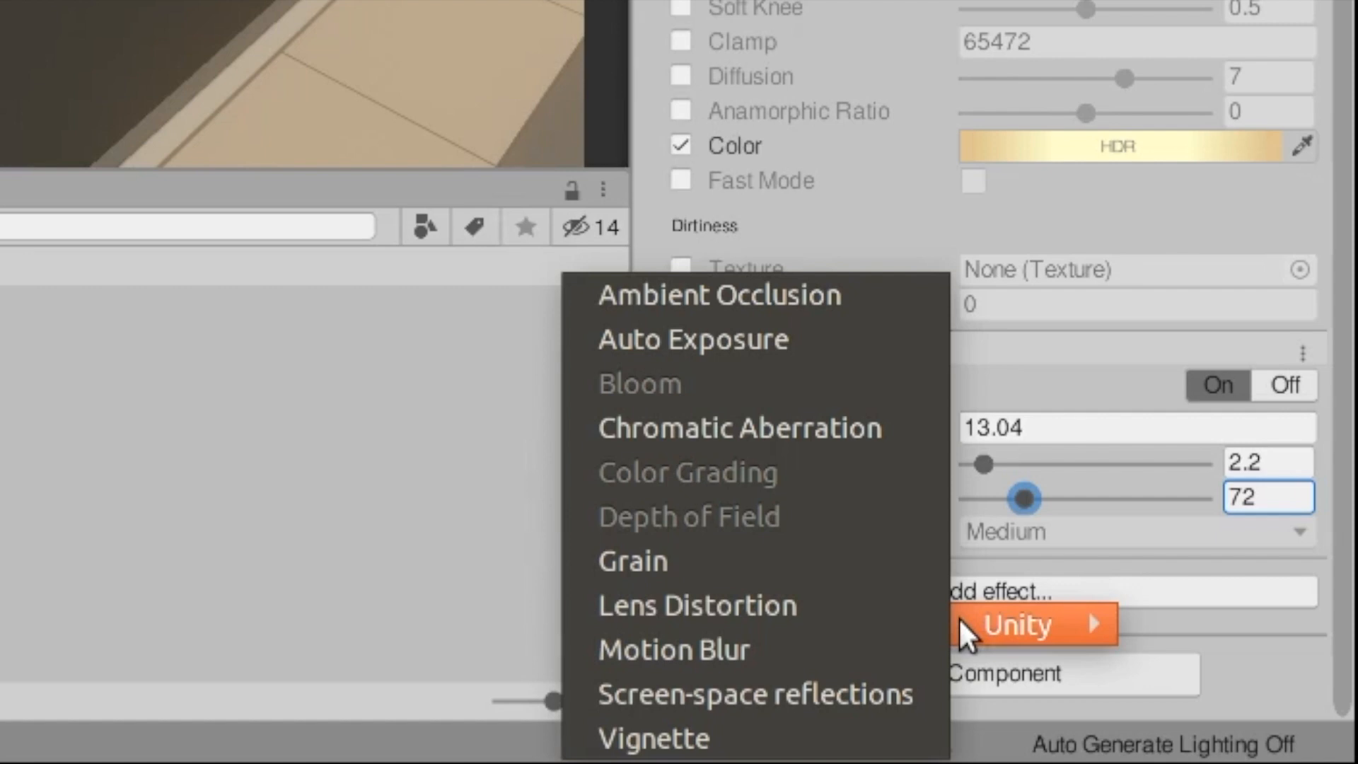
left_click(758, 743)
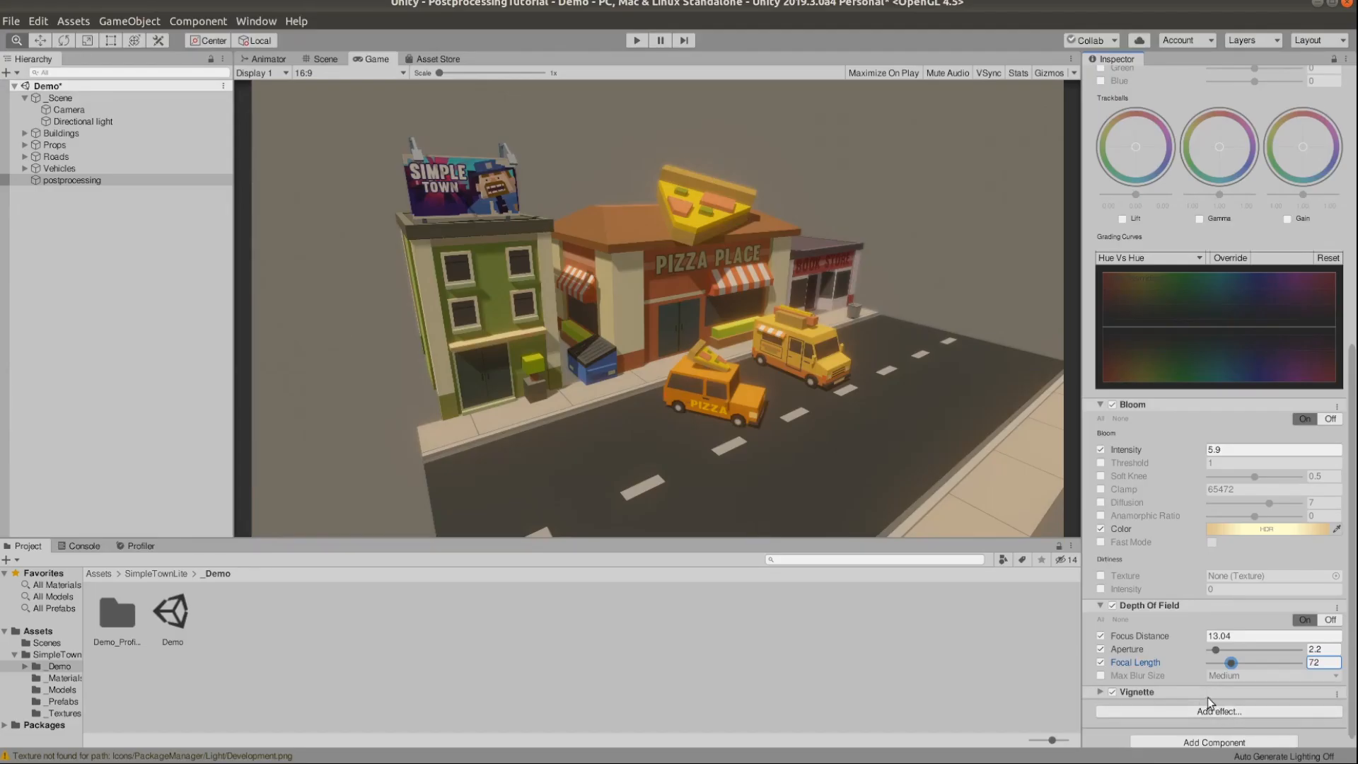
scroll(1207, 697, "down", 1)
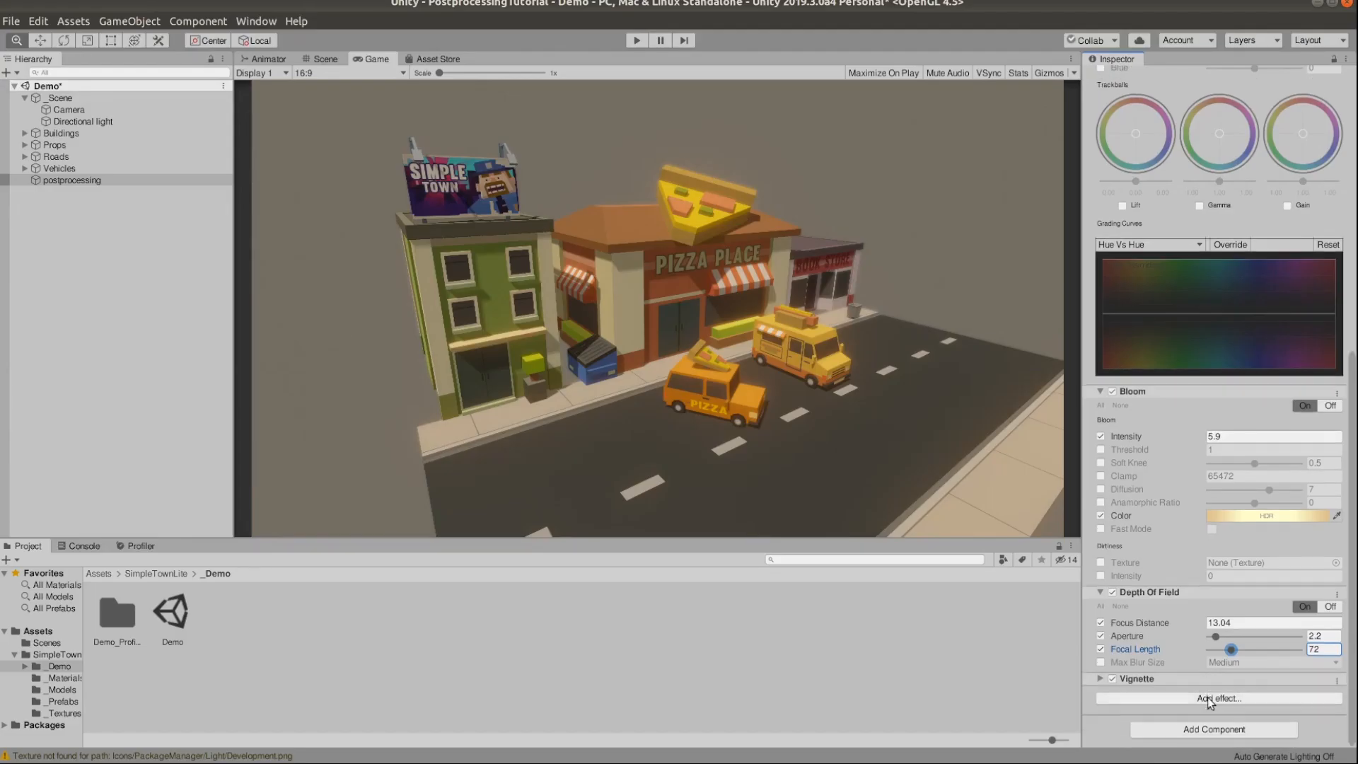
Expand the Vignette effect and enable its mode, color, intensity, smoothness and roundness overrides.
left_click(1101, 679)
left_click(1101, 710)
left_click(1101, 721)
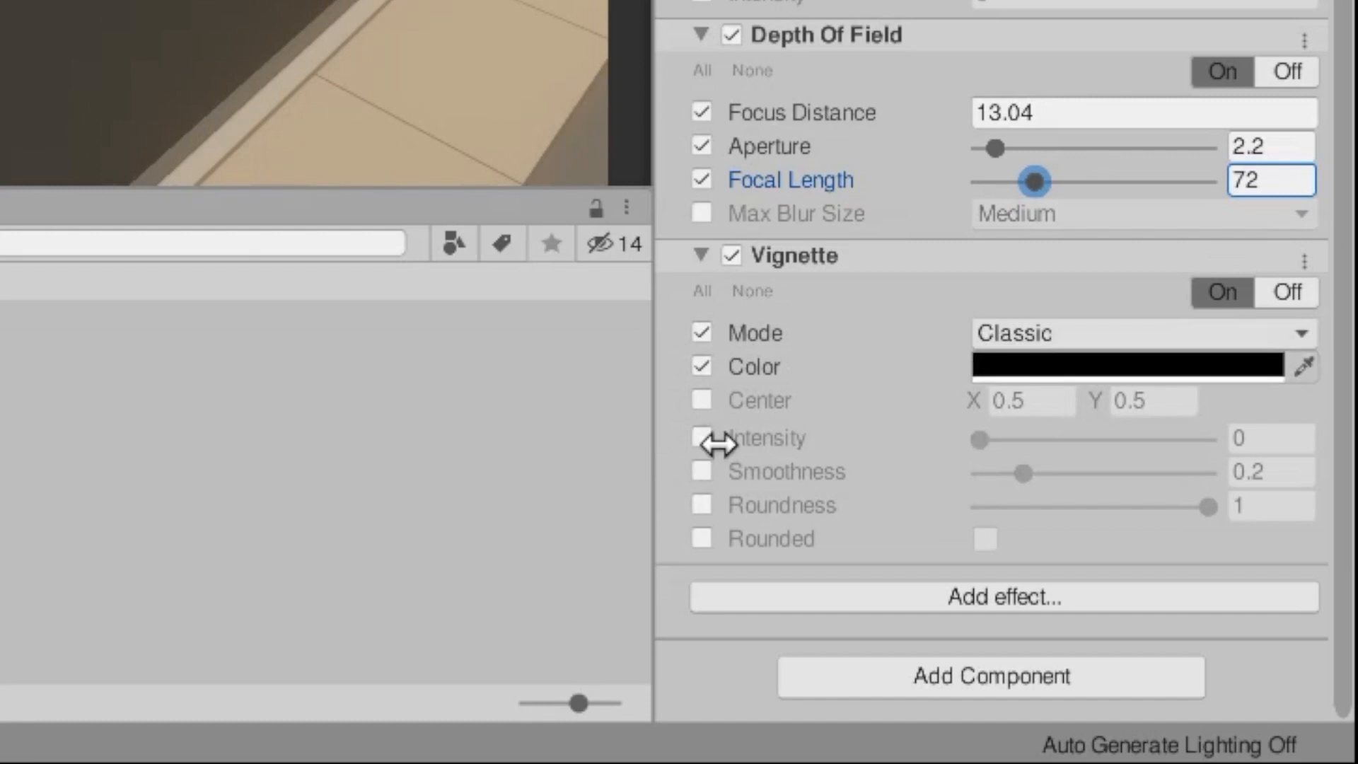
left_click(702, 439)
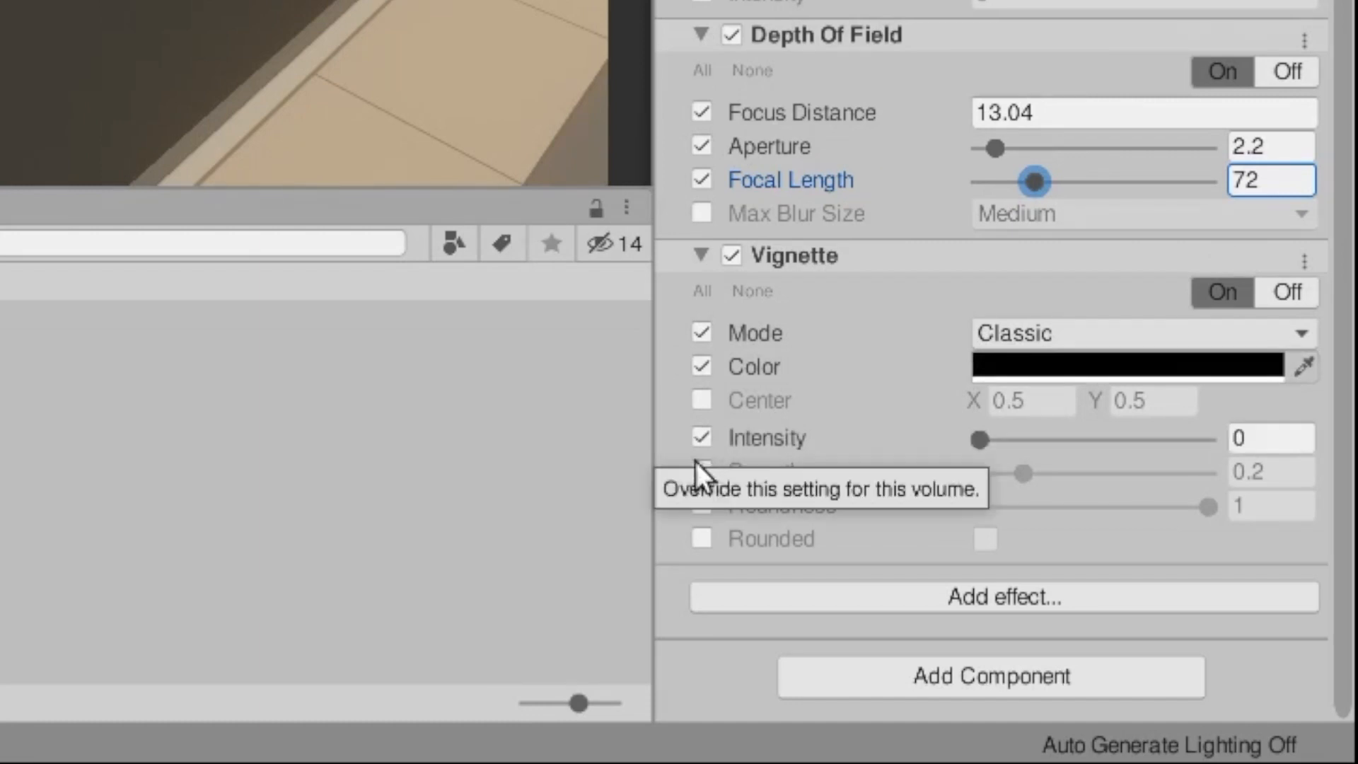
left_click(702, 473)
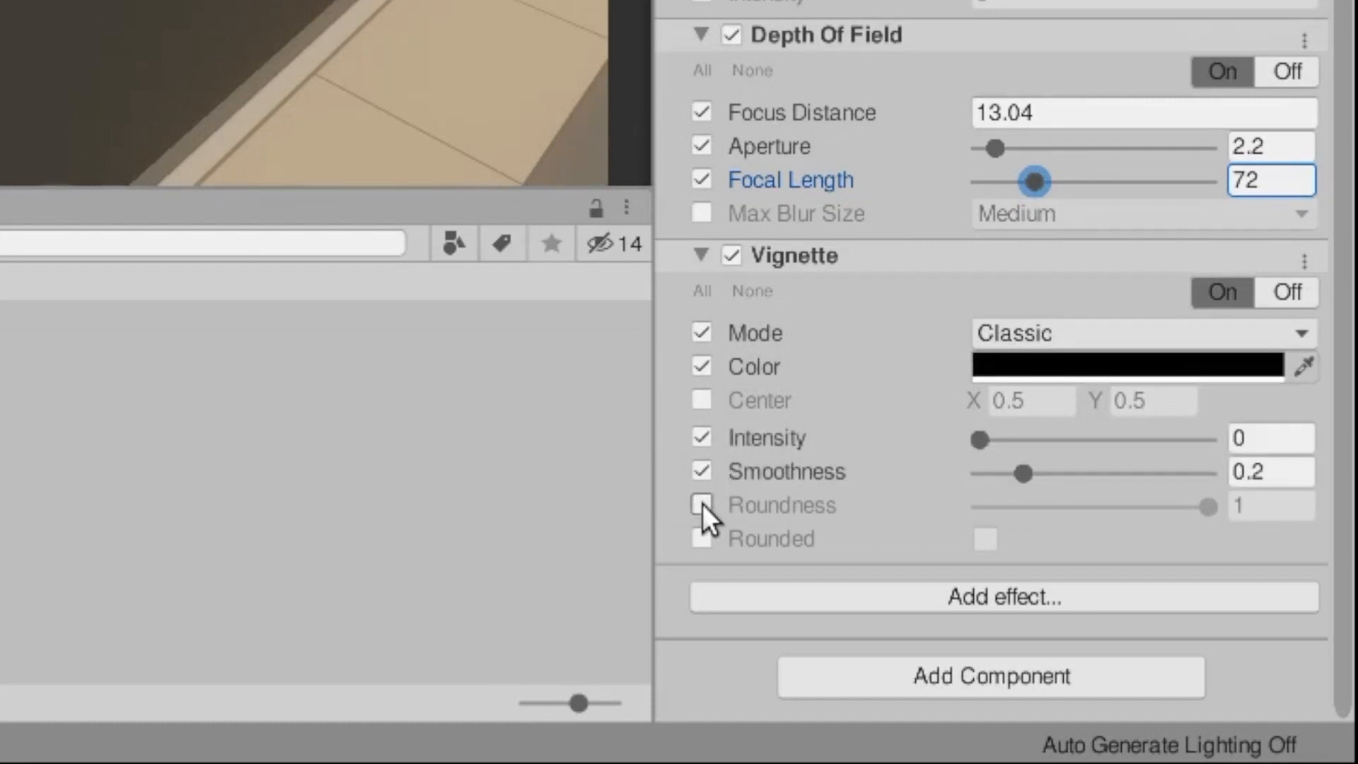
left_click(703, 504)
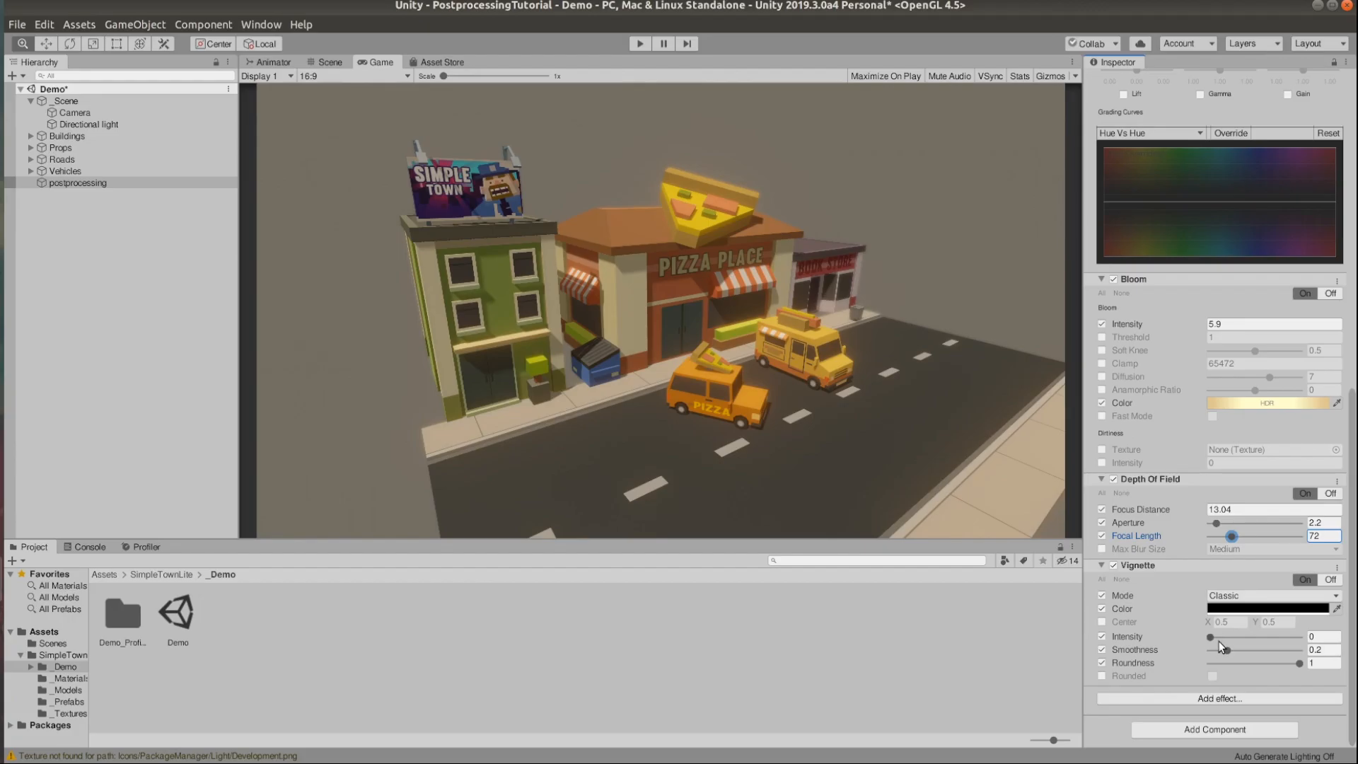
Set the vignette intensity to 0.45, smoothness to 0.419 and roundness to 0.926, and give it a near-black color.
left_click_drag(1210, 636, 1293, 663)
left_click(1266, 609)
left_click(908, 519)
left_click_drag(991, 493, 990, 511)
left_click(906, 501)
left_click(771, 654)
left_click(1266, 608)
left_click(939, 535)
left_click(795, 656)
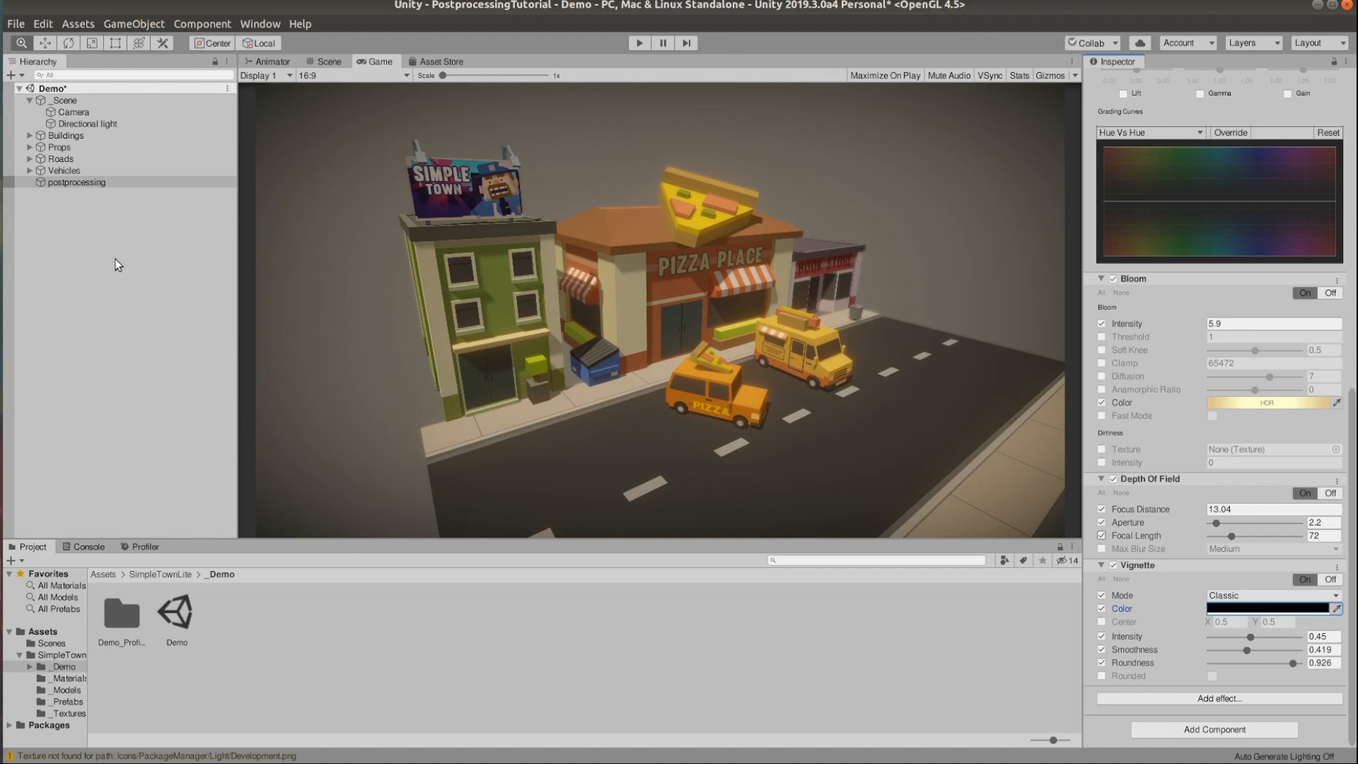
Change the scene camera's background color to a muted teal, about RGB 89, 123, 122.
left_click(99, 112)
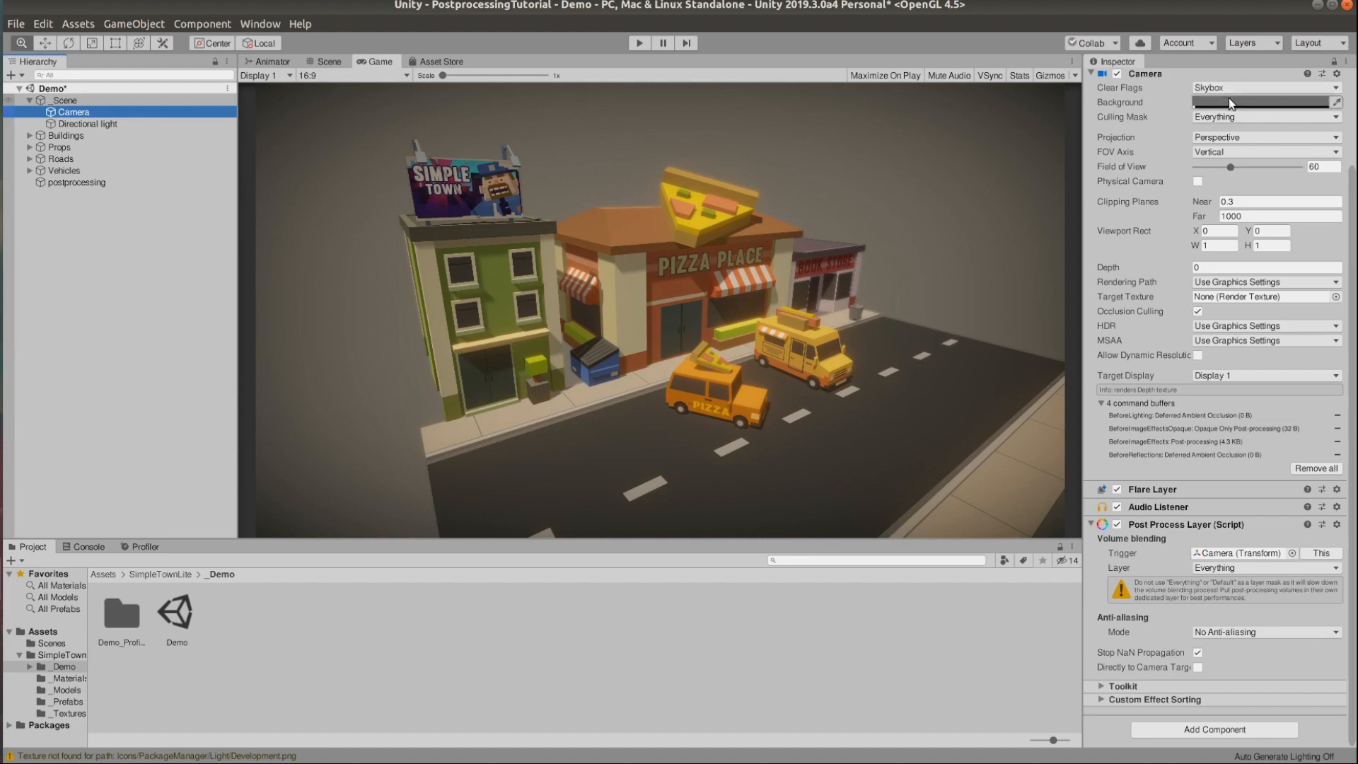
left_click(1228, 100)
left_click(909, 490)
mouse_move(952, 495)
left_mouse_down()
mouse_move(979, 494)
mouse_move(949, 486)
left_mouse_up()
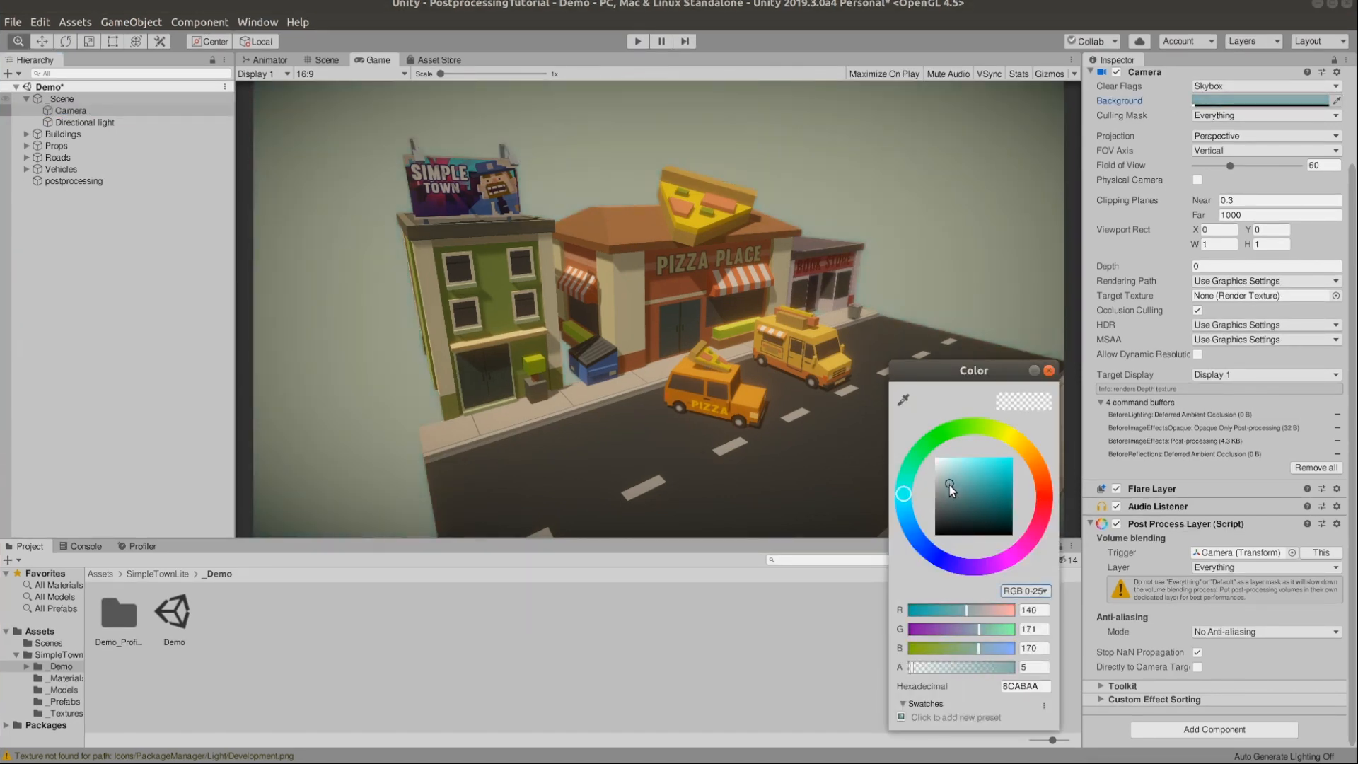
left_click(953, 499)
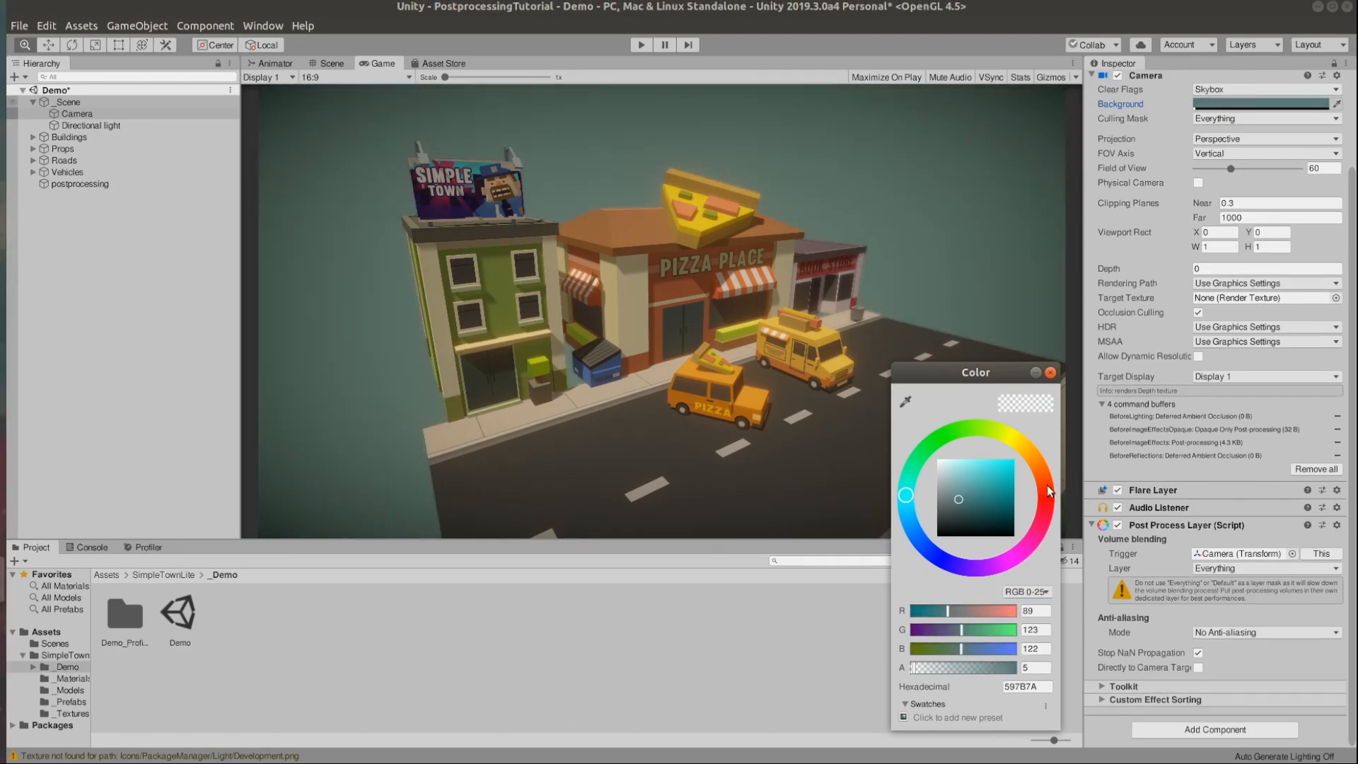
left_click(1036, 371)
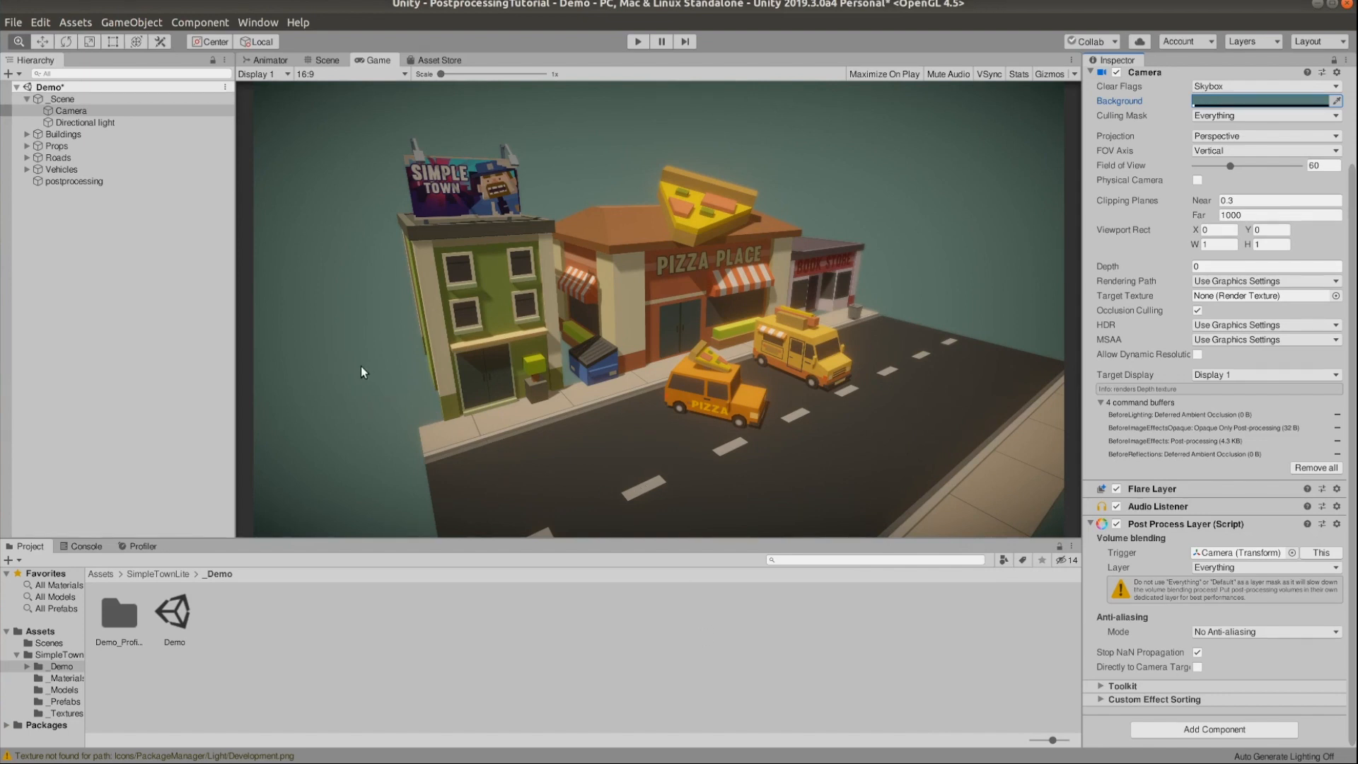
Toggle the Post Process Volume of the postprocessing object off and on to compare the scene, leaving it enabled.
left_click(73, 181)
left_click(1116, 185)
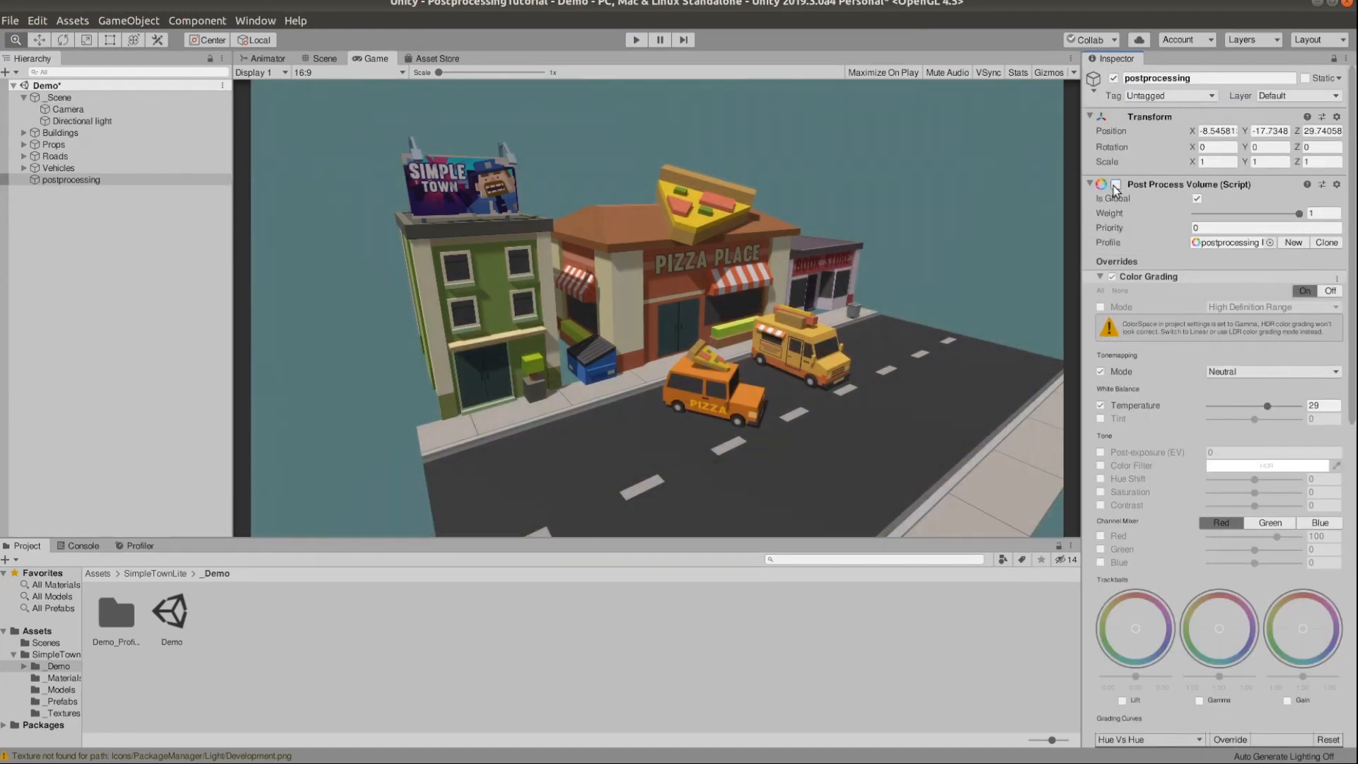
left_click(1116, 185)
left_click(1117, 185)
left_click(1116, 185)
left_click(1117, 186)
left_click(1116, 185)
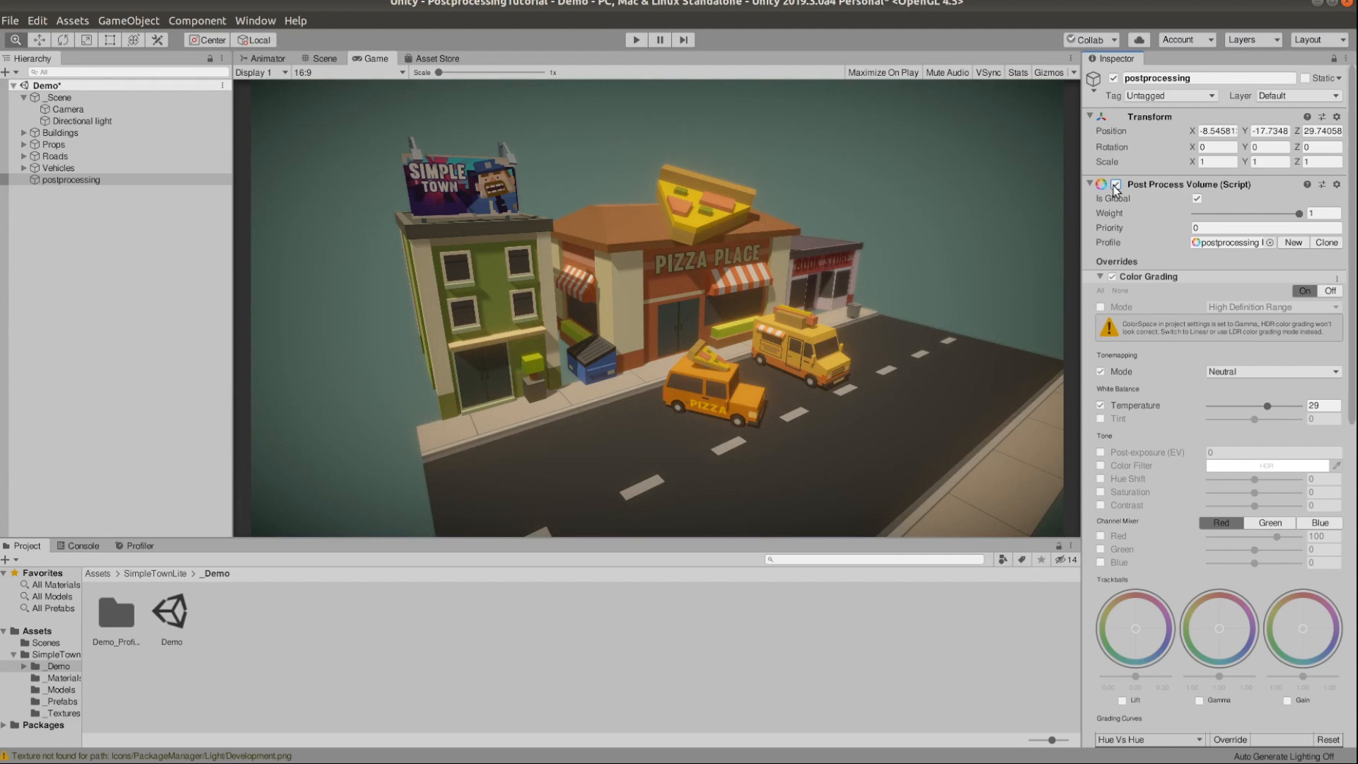